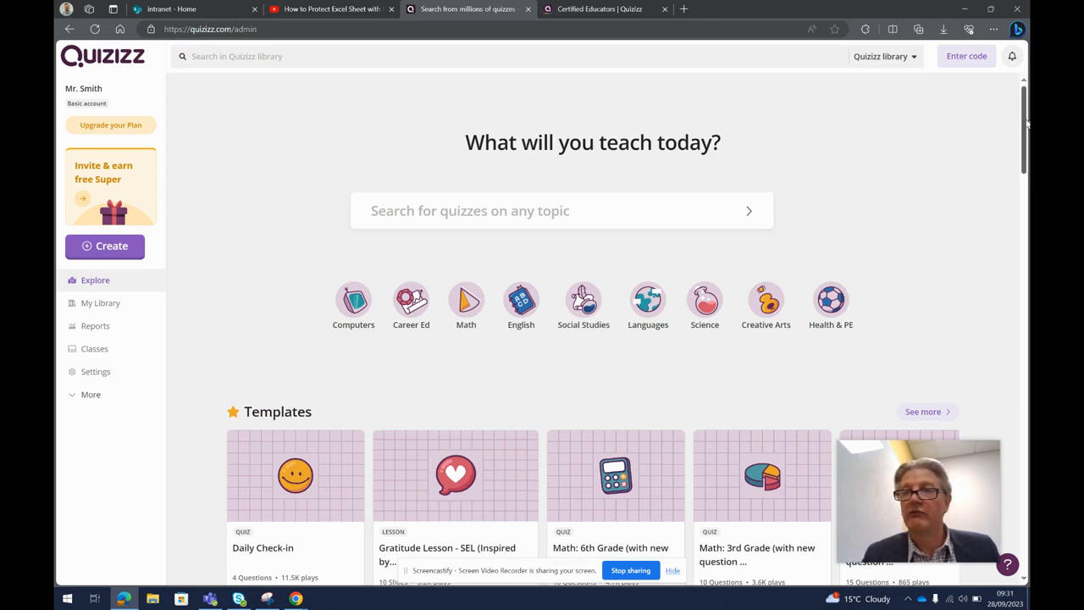
Step: Search the quiz library for "computer skills"
mouse_move(1025, 117)
mouse_down()
mouse_move(1024, 153)
mouse_move(1028, 106)
mouse_up()
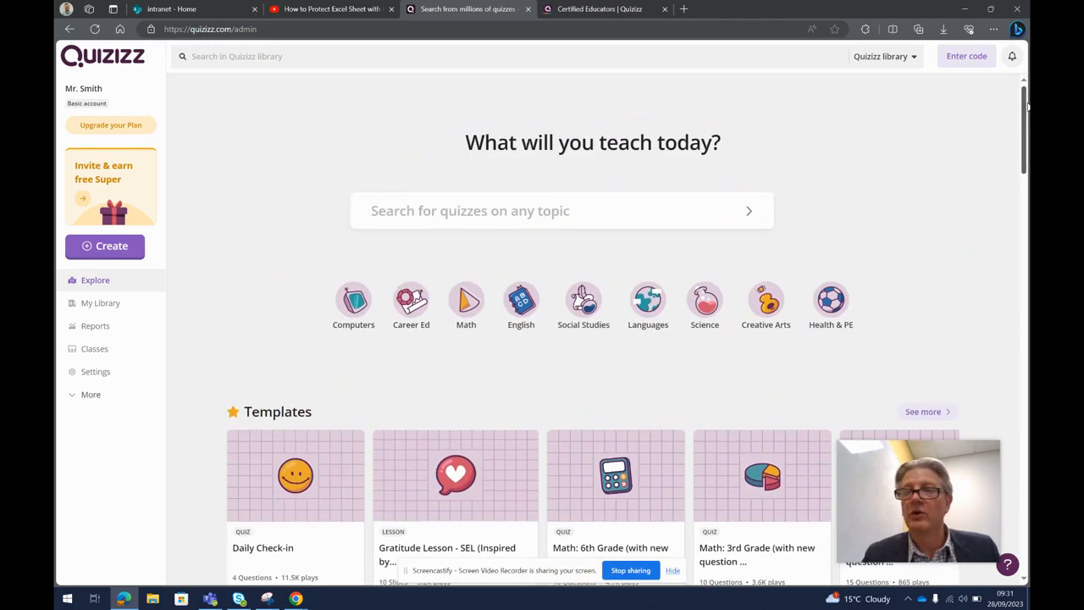
click(386, 207)
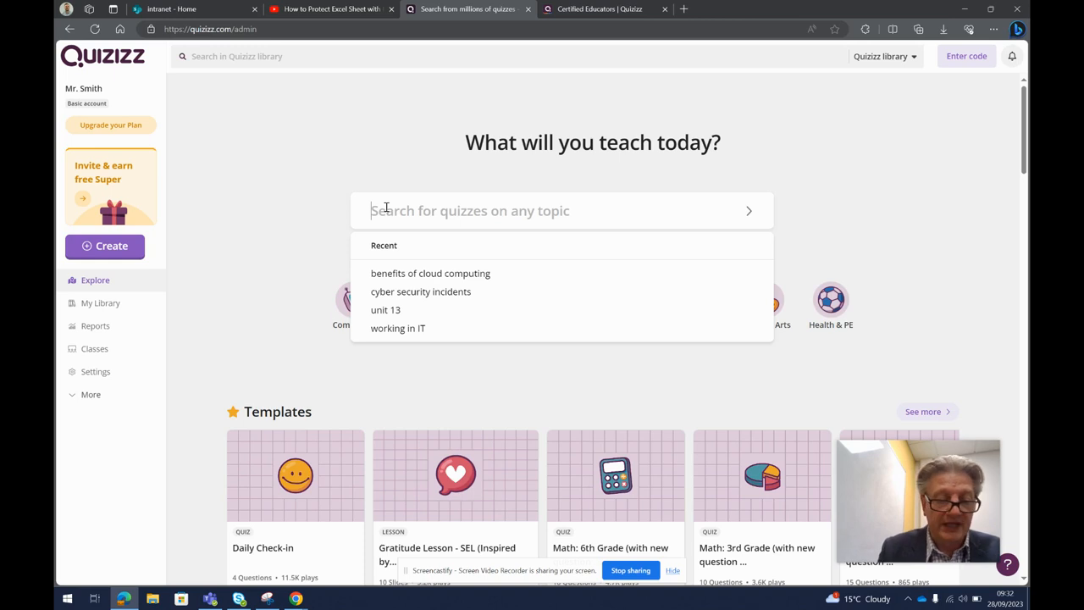
text(comput)
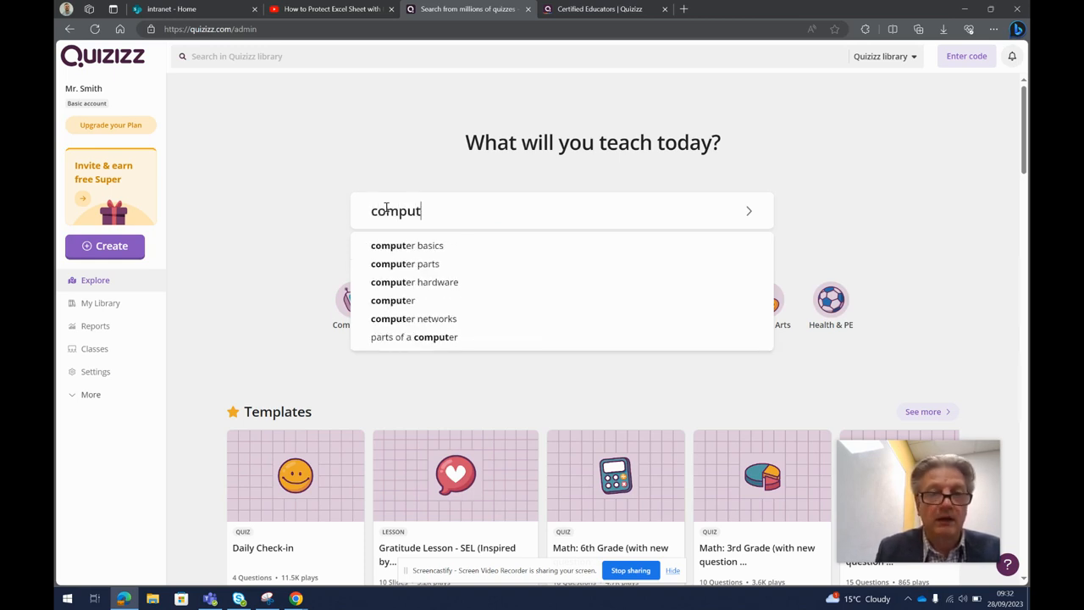
text(er skills)
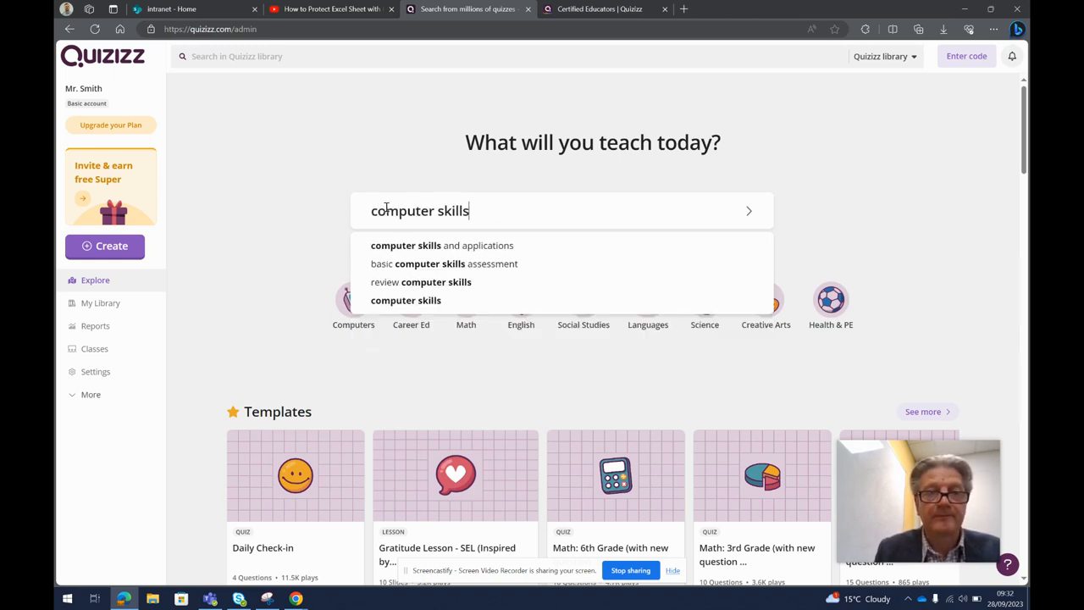
key(Return)
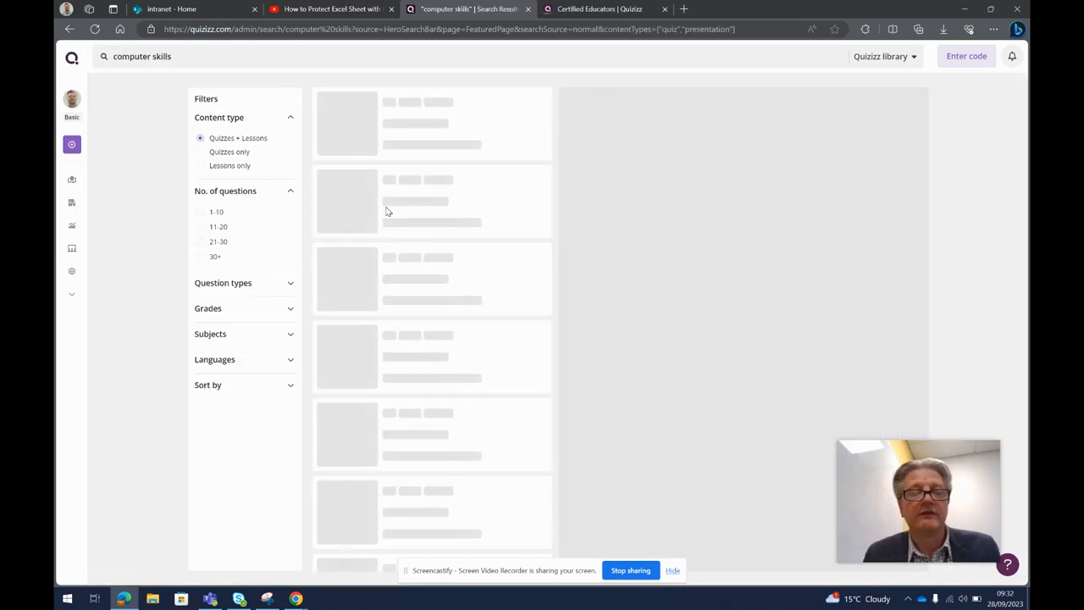
Step: Preview the computer skills results and open the 20-question Basic Computer Skills quiz for 7th grade to university
click(387, 211)
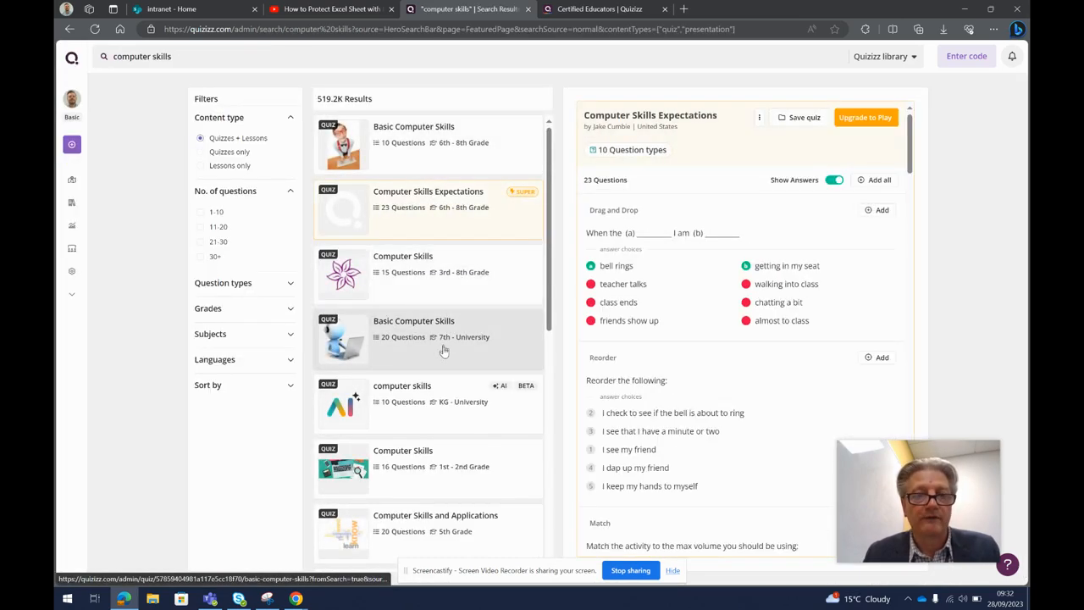
click(441, 345)
click(433, 426)
click(438, 355)
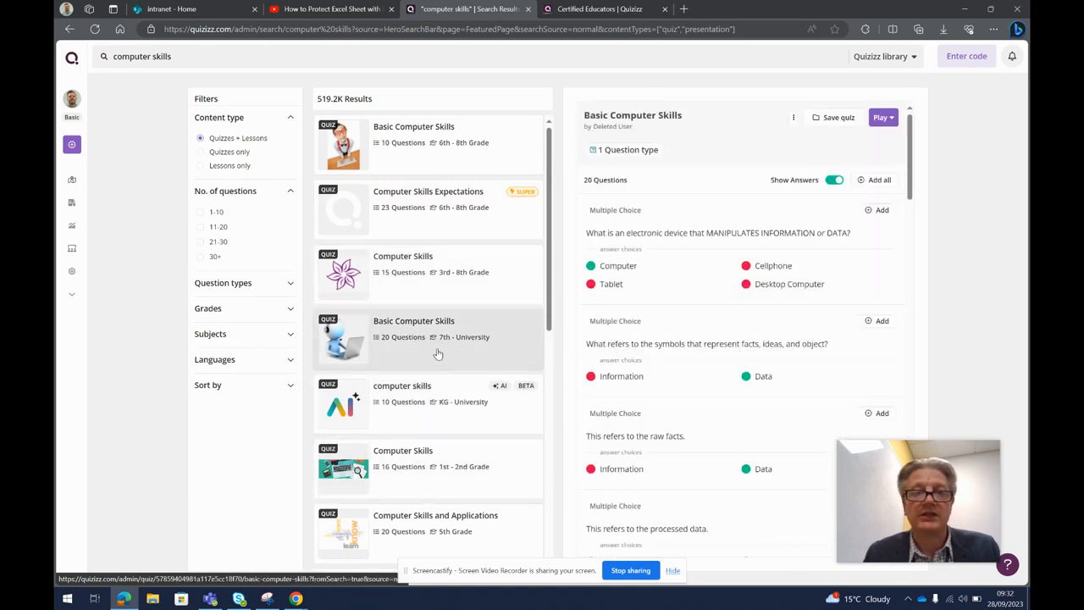
click(438, 354)
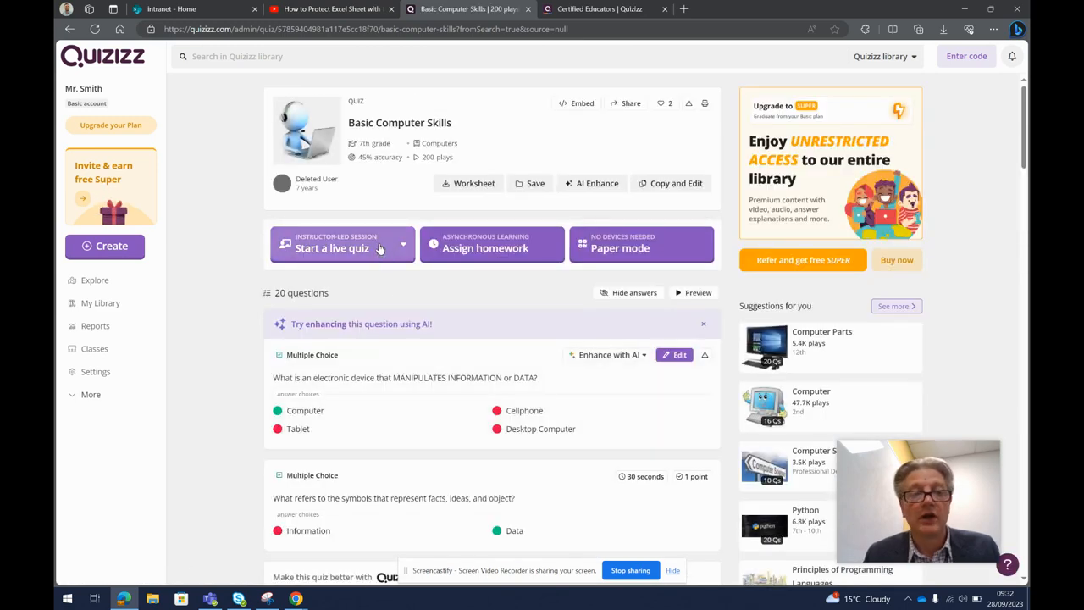
Step: Create a new quiz from scratch
click(112, 395)
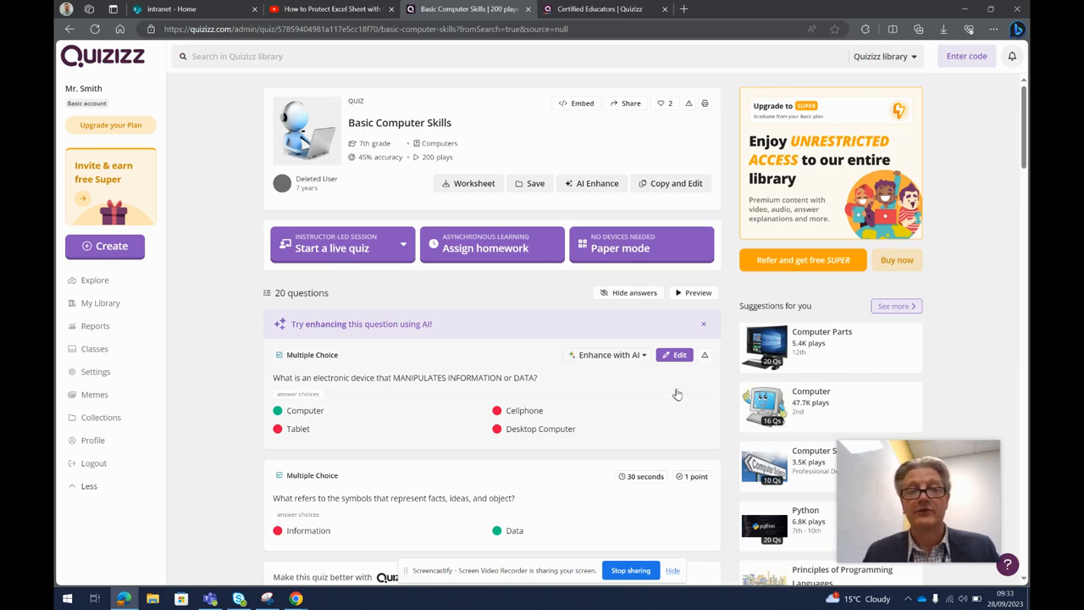
click(122, 247)
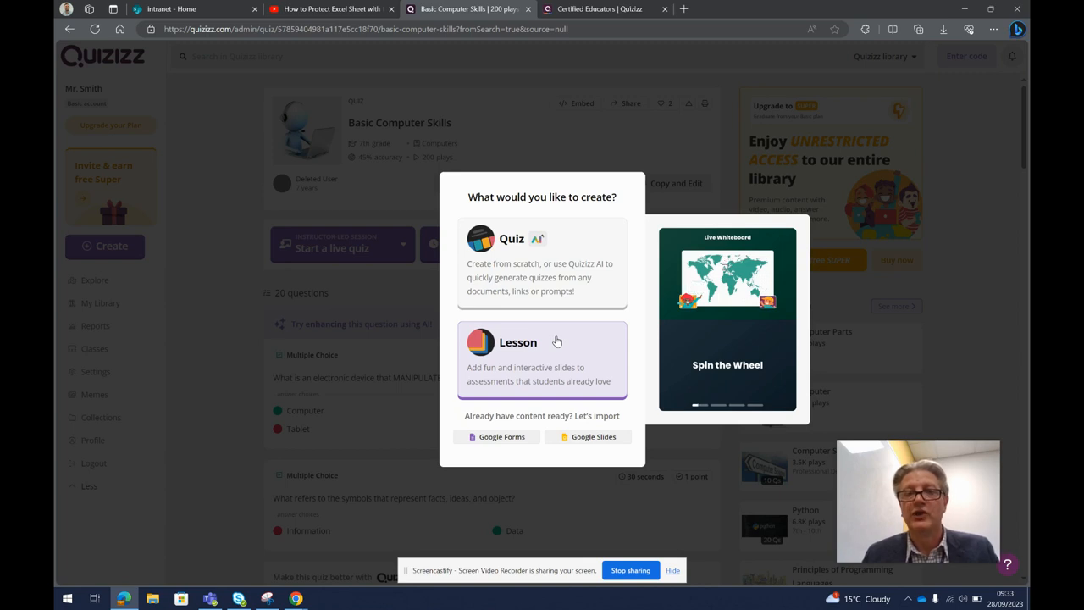
click(562, 259)
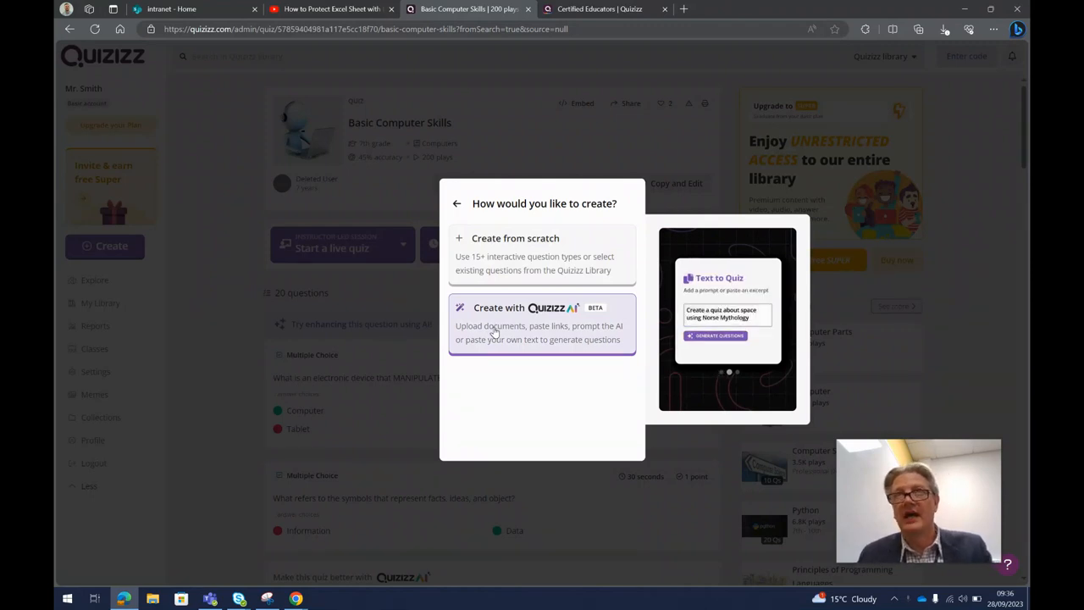
click(545, 252)
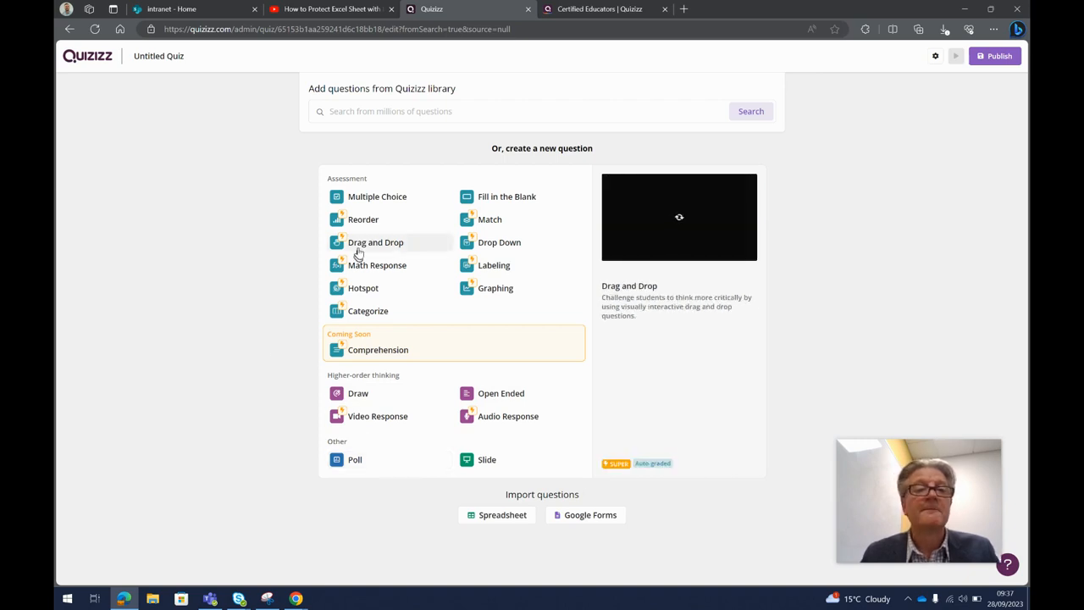
Step: Add a multiple-choice question with the text "When is Halloween?"
click(395, 197)
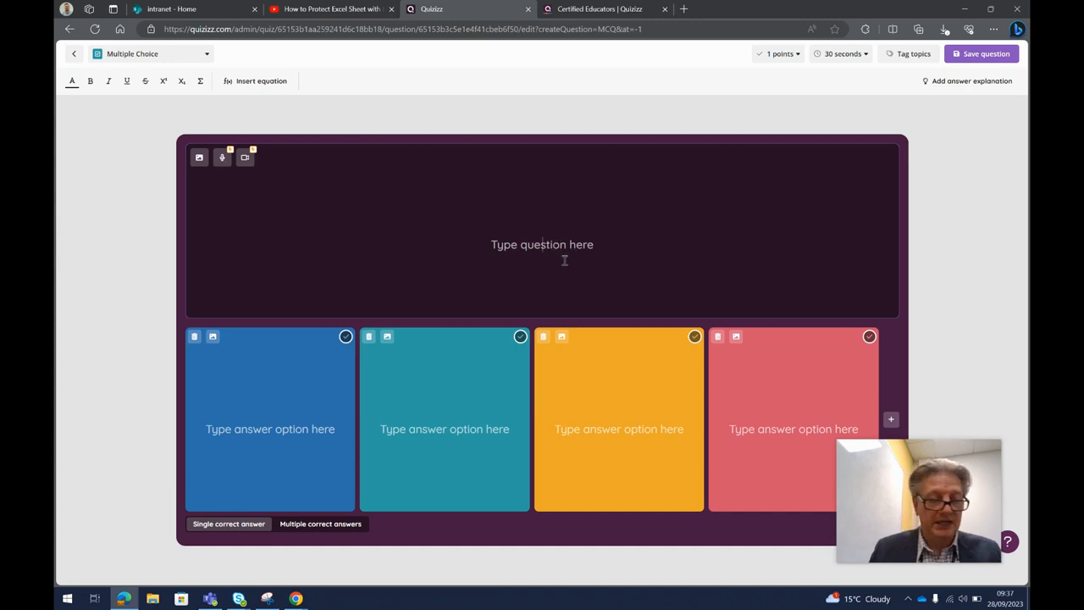
text(When )
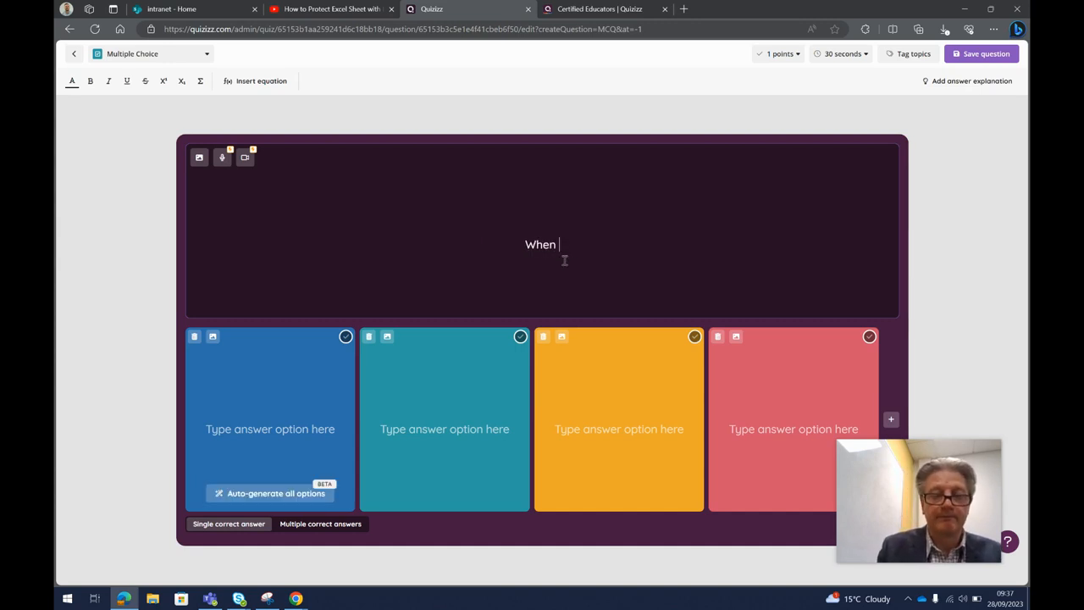
text(is Hallowee)
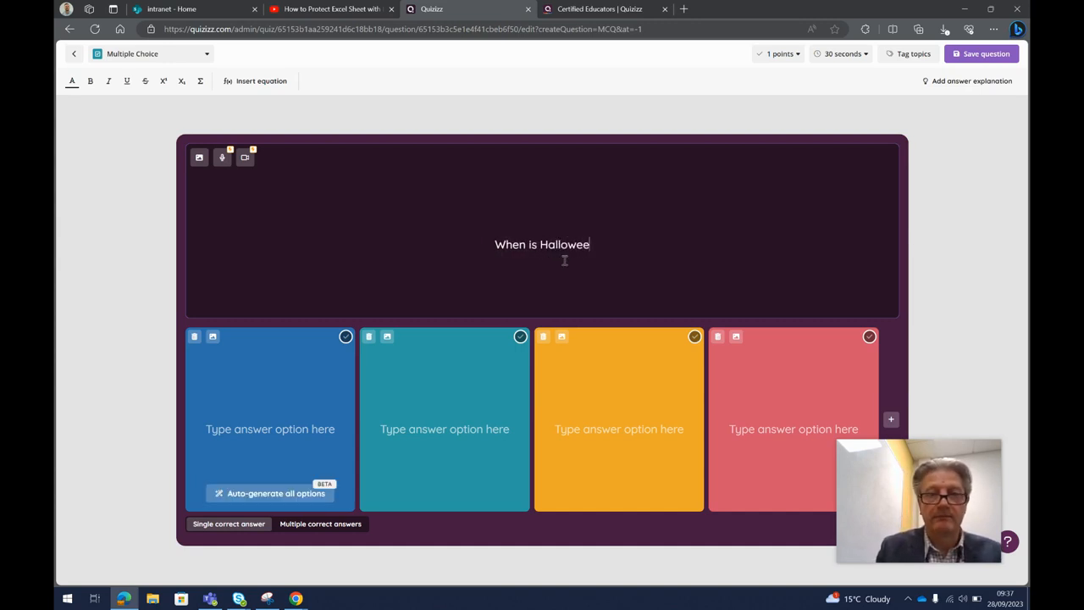
text(n?)
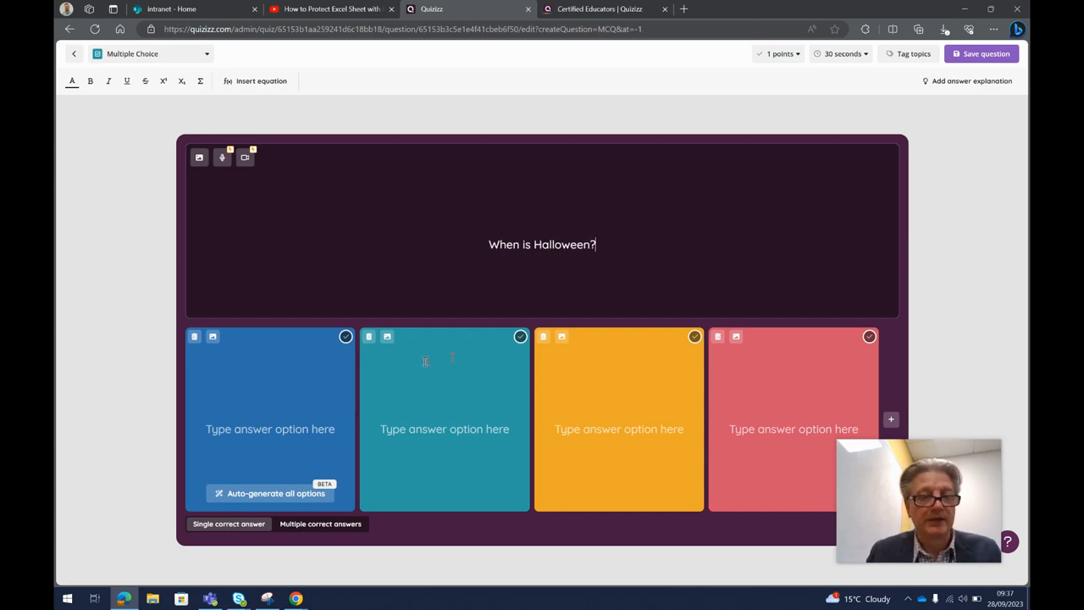
Step: Enter "31st October" as the first answer option and mark it as the correct answer
click(280, 431)
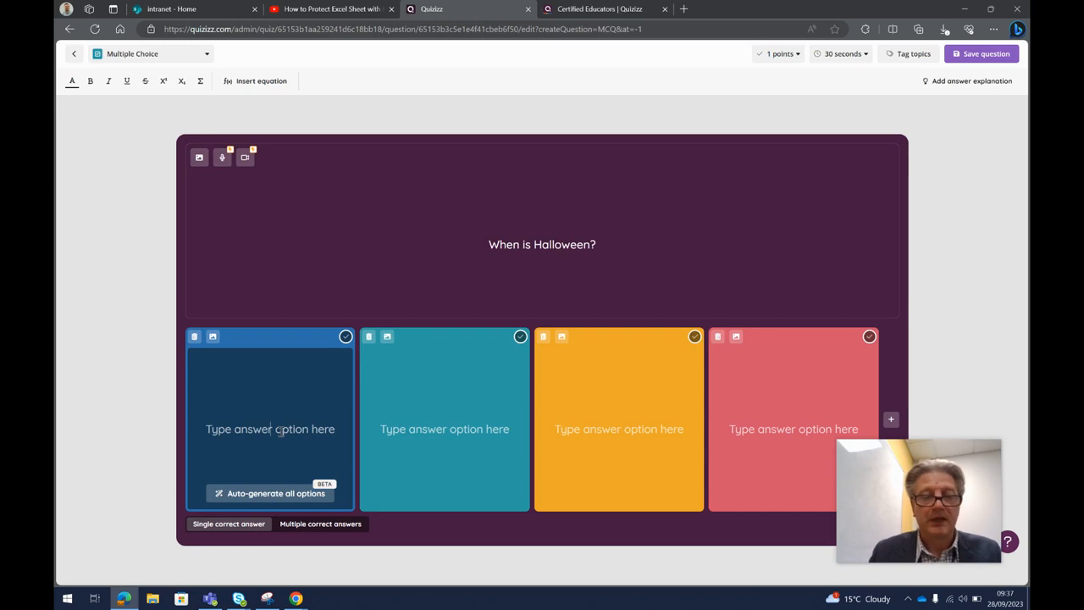
text(31st)
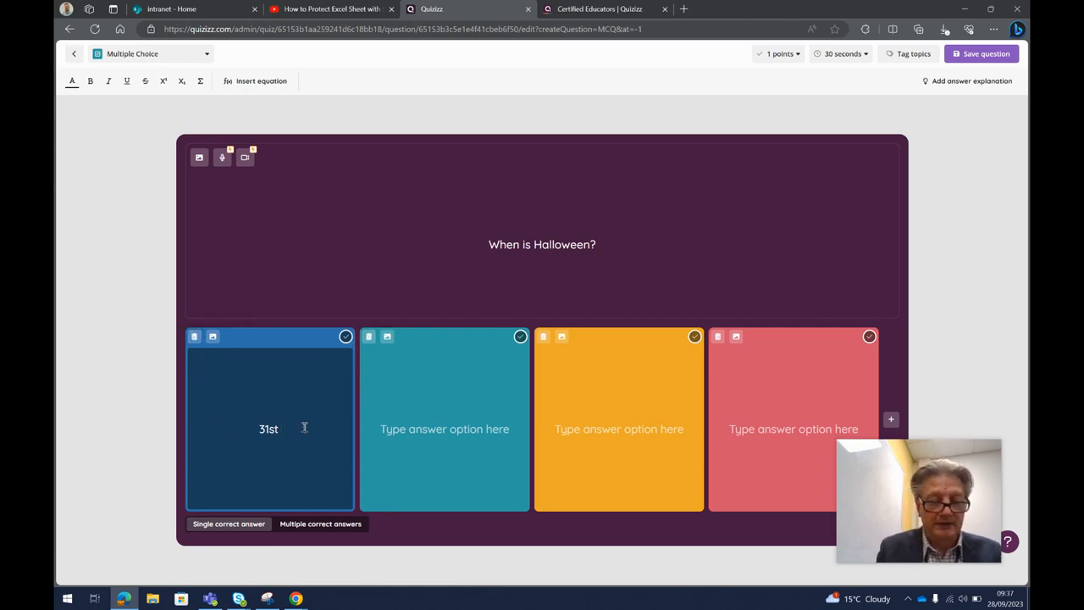
text(Ovtober)
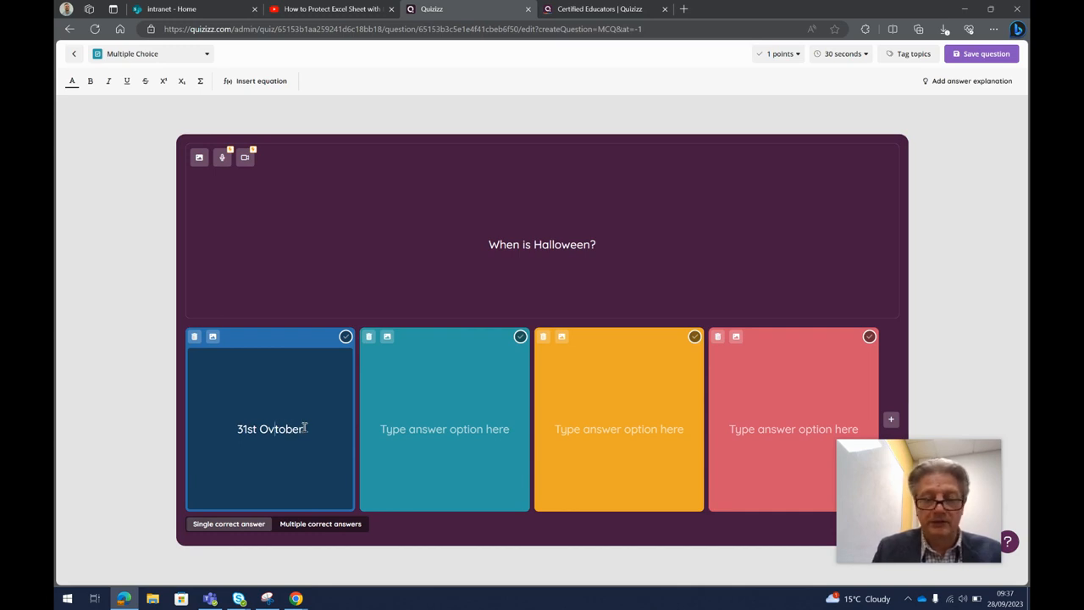
key(BackSpace)
text(c)
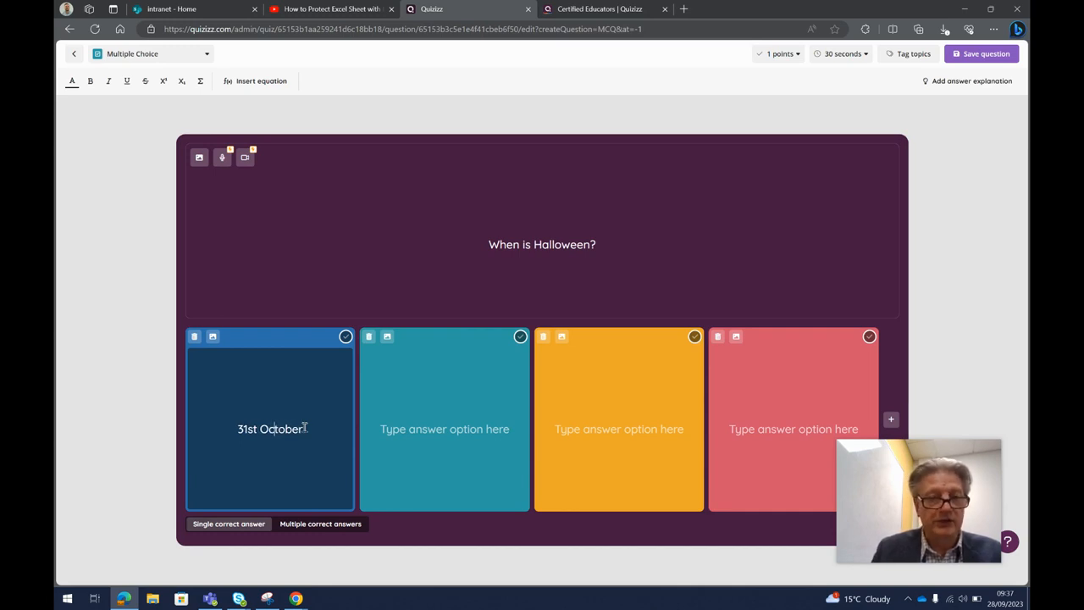
click(347, 338)
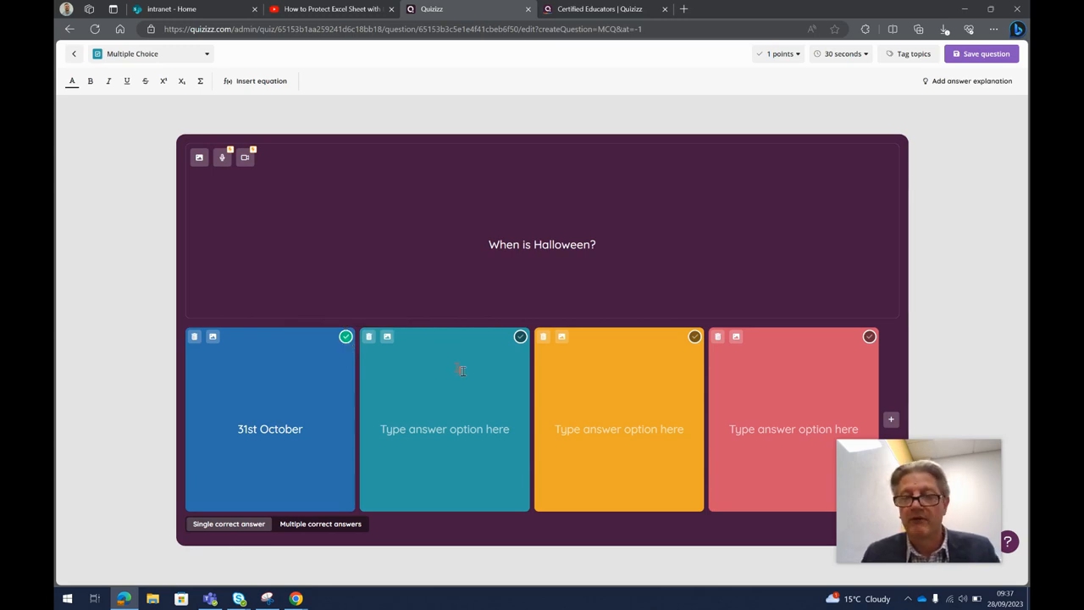
Step: Fill the three remaining answer options of the Halloween question with the placeholder text "ee"
click(214, 339)
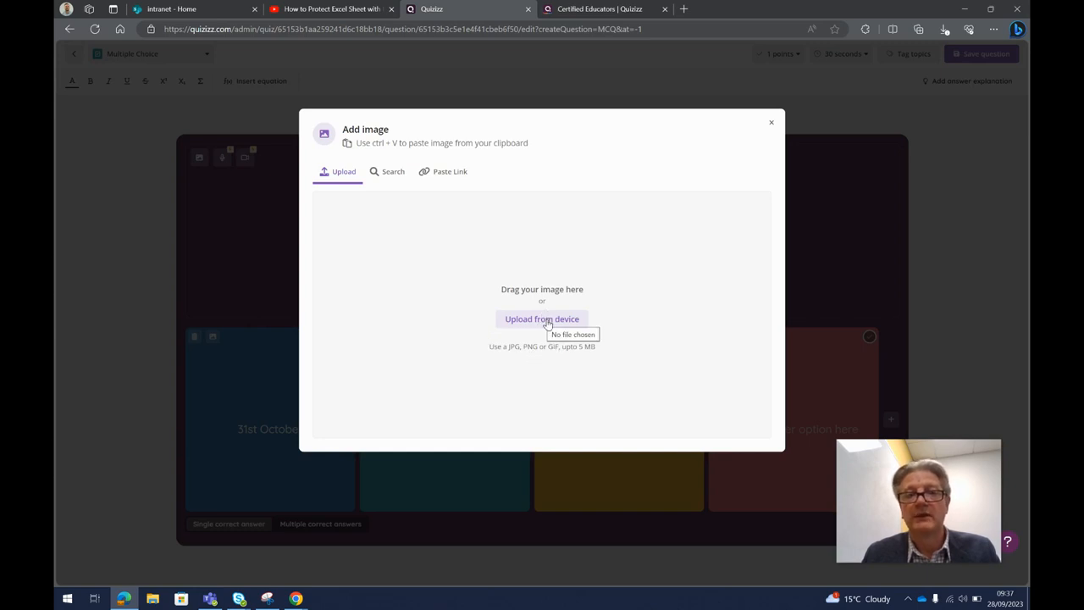
click(771, 122)
click(423, 439)
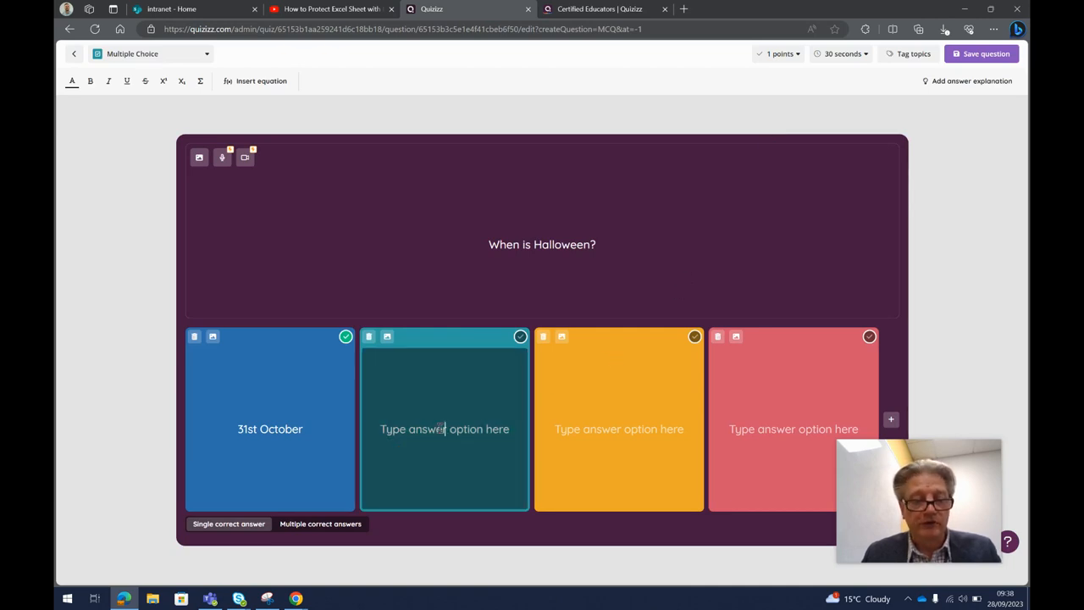
text(ee)
click(606, 429)
text(ee)
click(749, 424)
text(e)
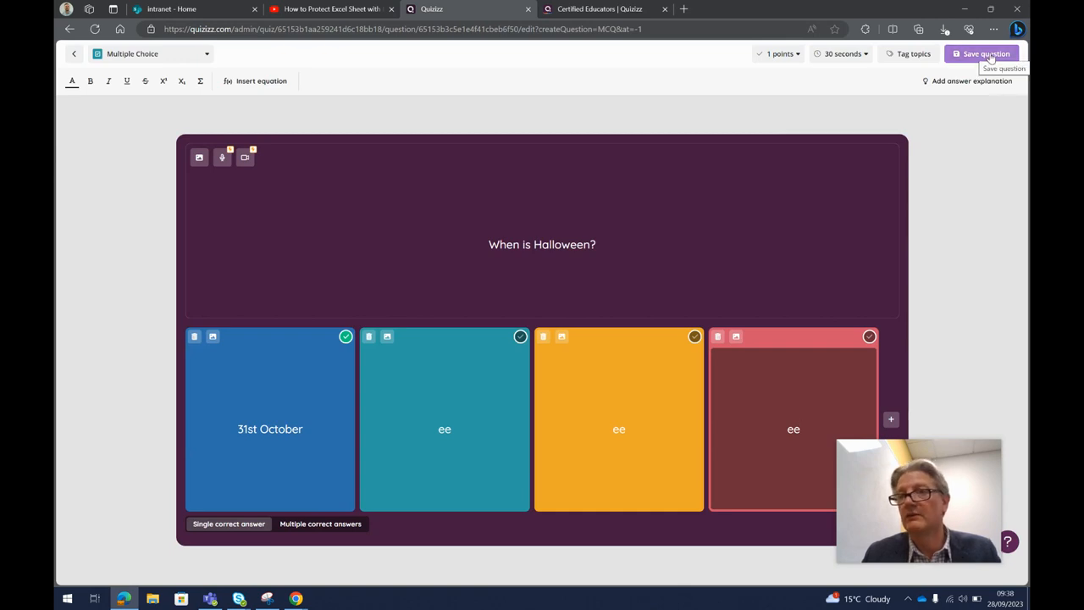
Step: Look over the point values available for the Halloween question and save the question to the quiz
click(781, 55)
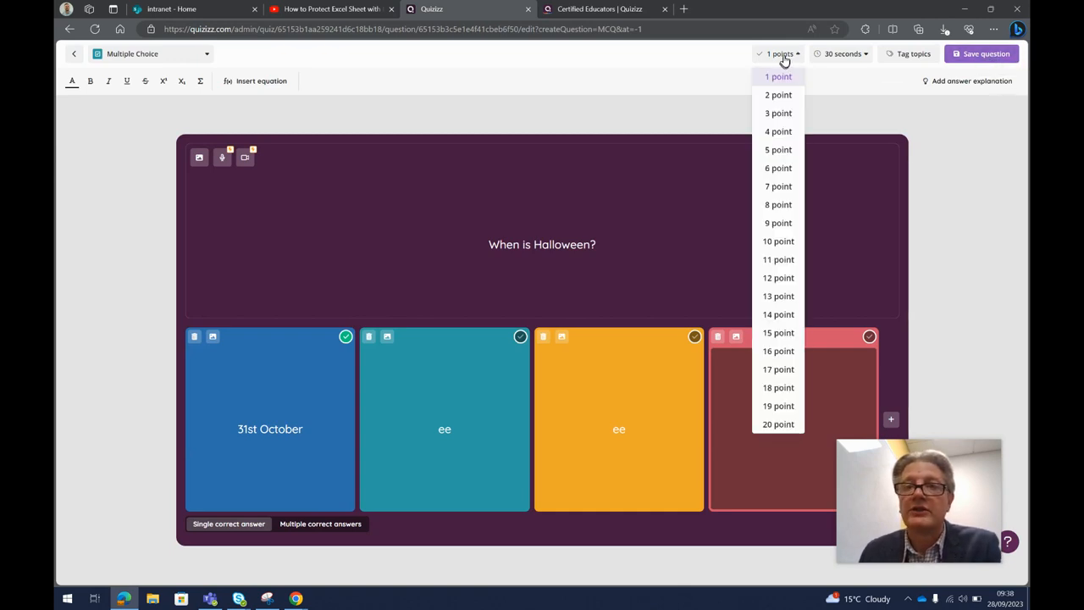
click(787, 56)
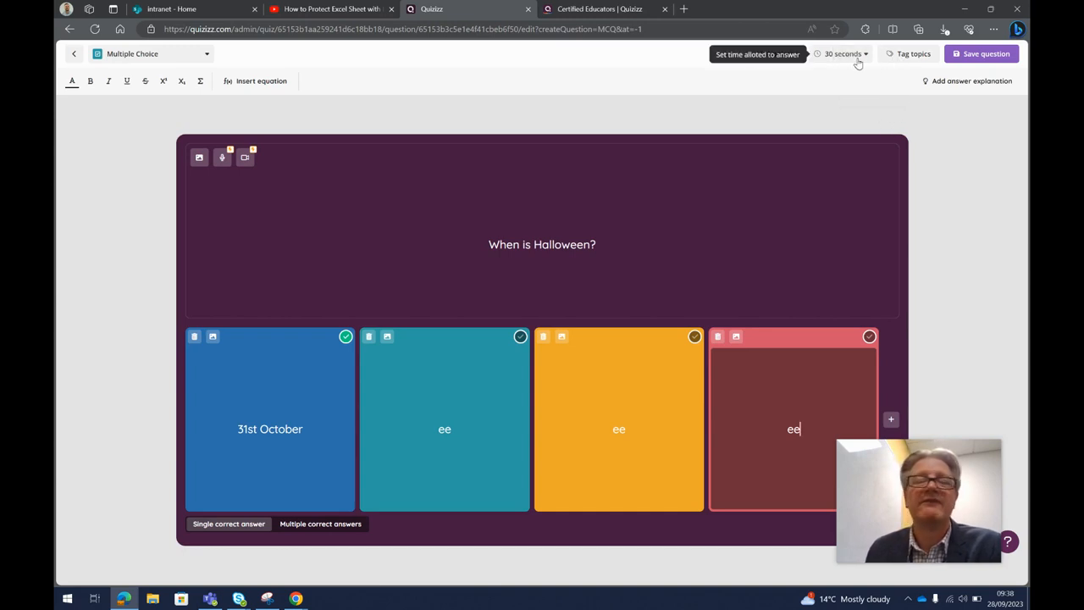
click(970, 61)
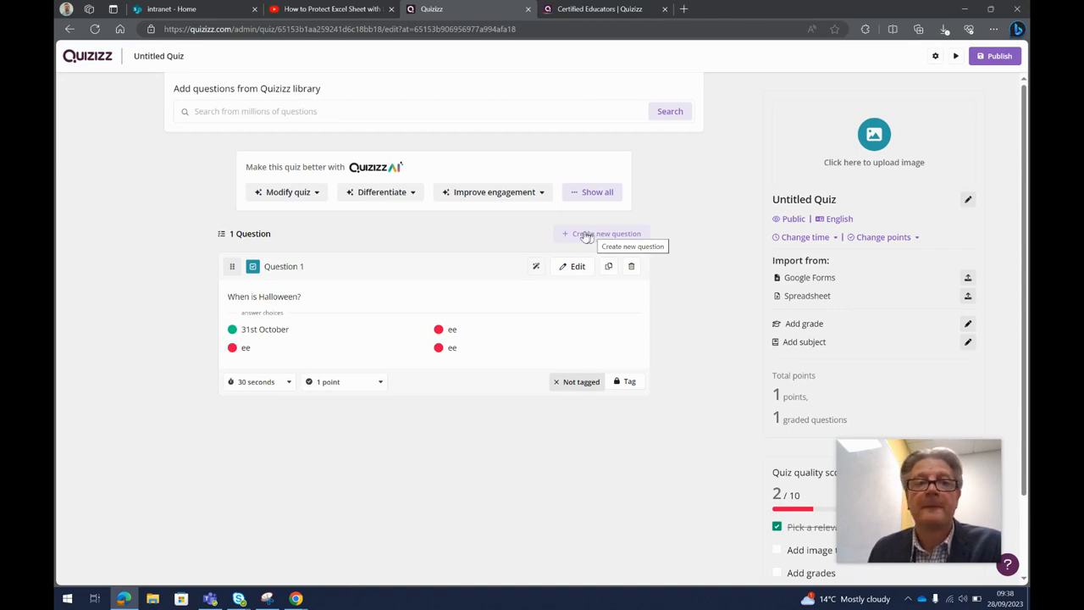
Step: Search the question library for "halloween" and browse the questions of the 15-question Halloween quiz
click(478, 111)
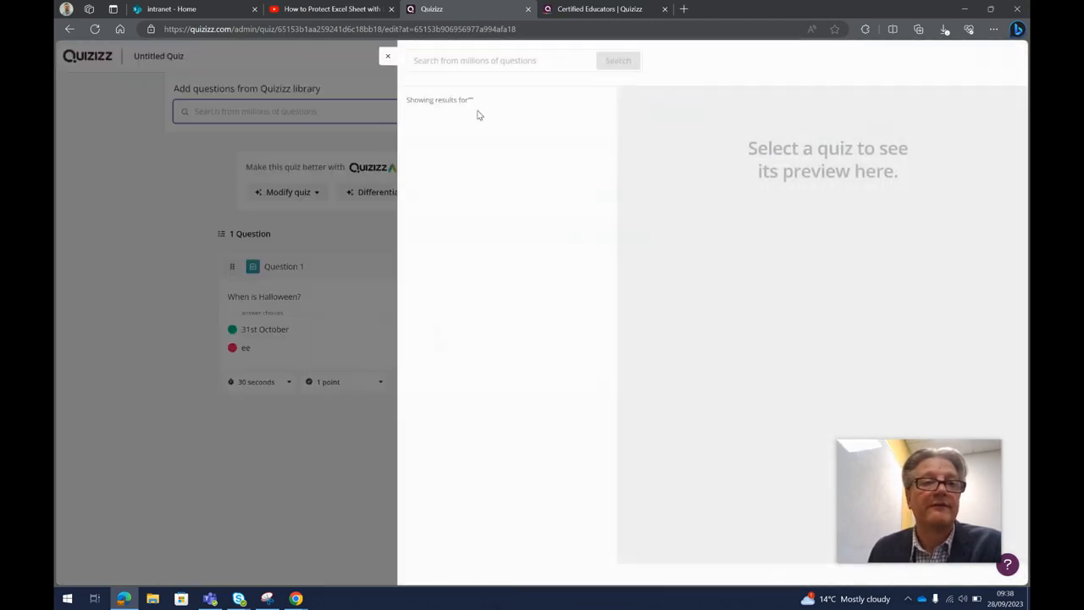
click(478, 66)
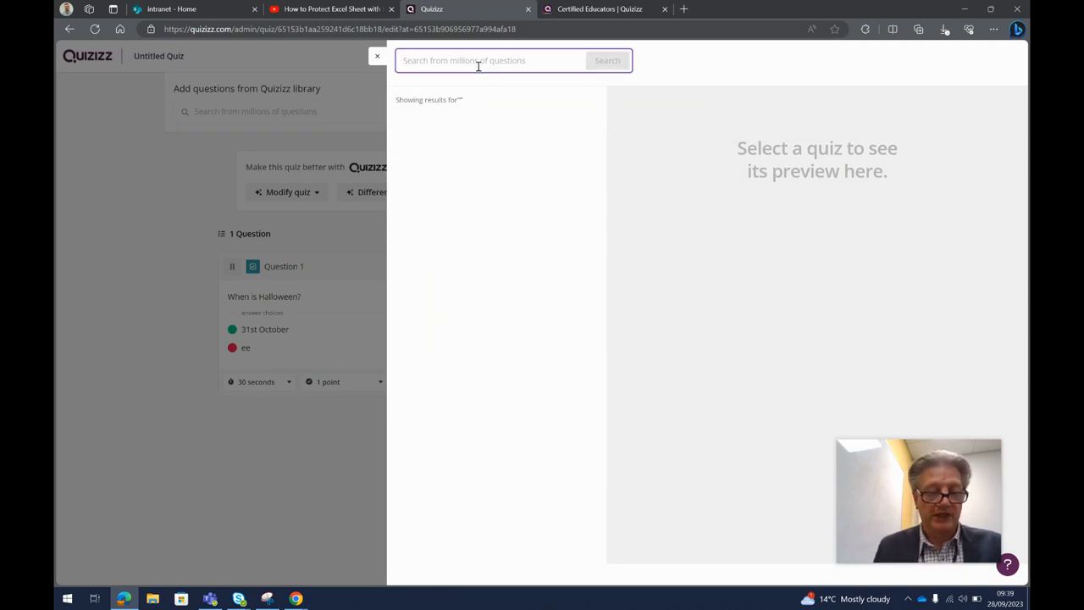
text(halloween)
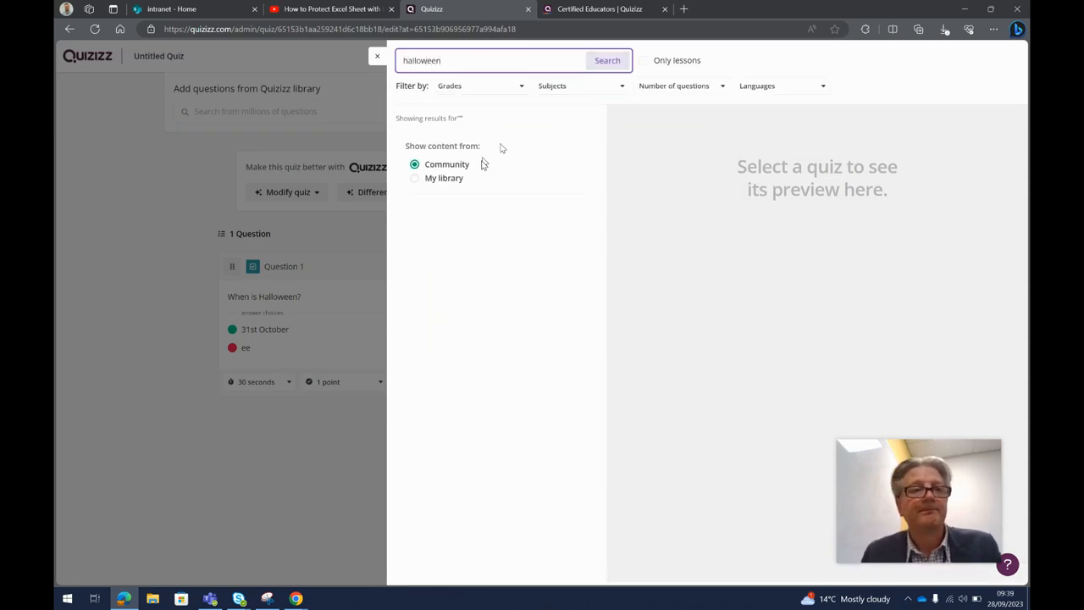
click(597, 64)
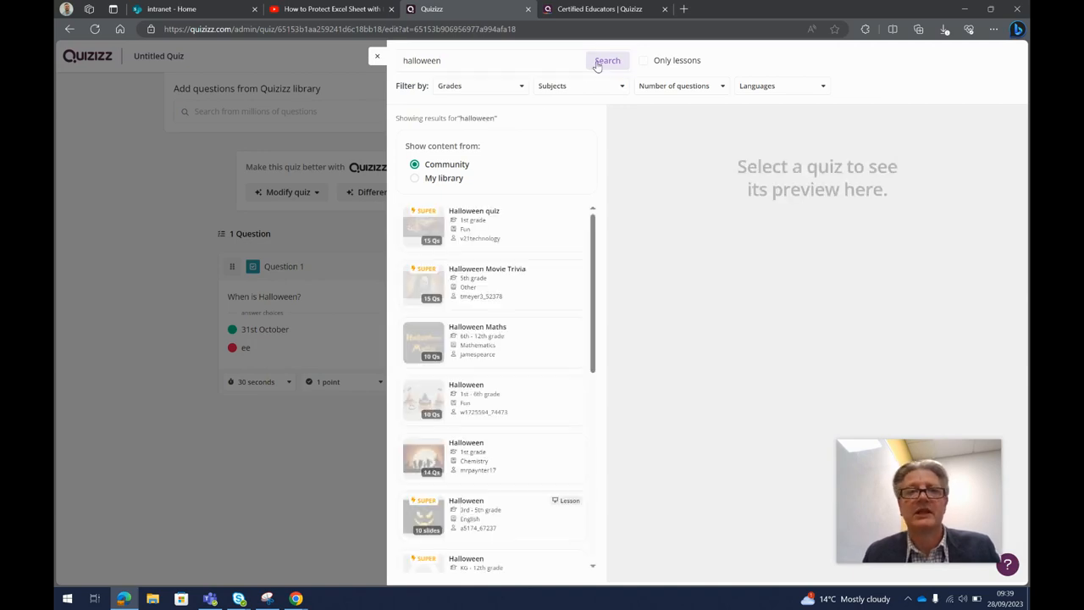
click(507, 237)
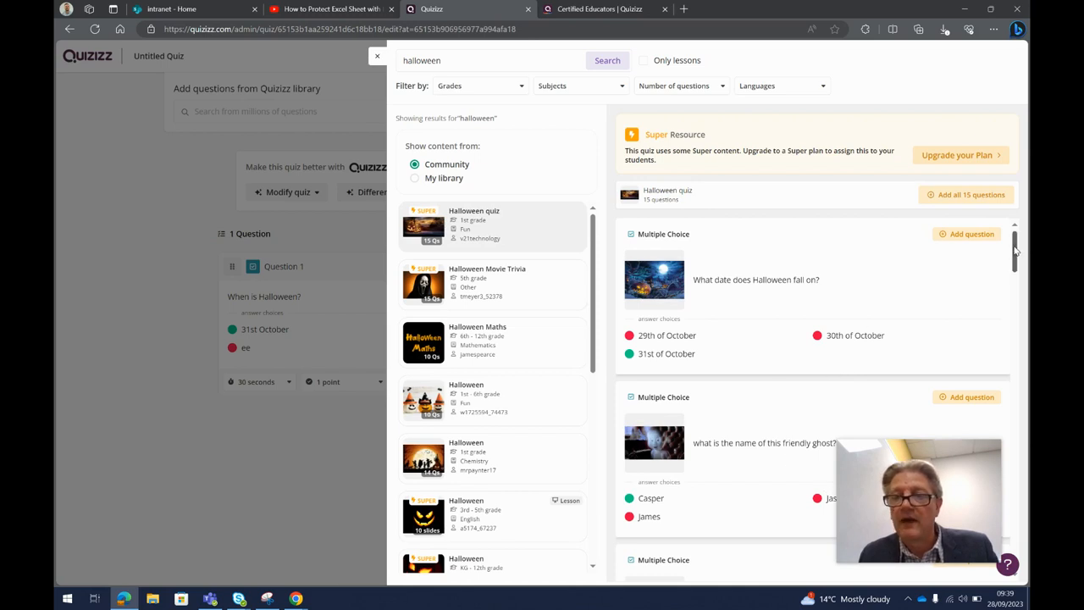
drag(1015, 250, 1026, 374)
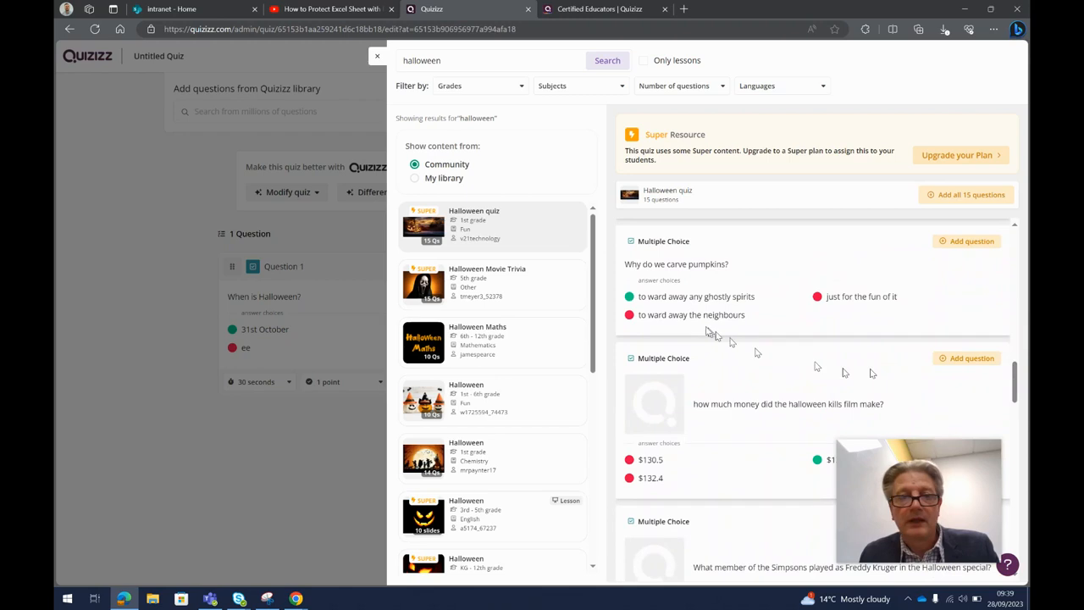
Step: Add the opening picture question and the "Count your toes and hands and feet" question from the Halloween Maths quiz
click(530, 335)
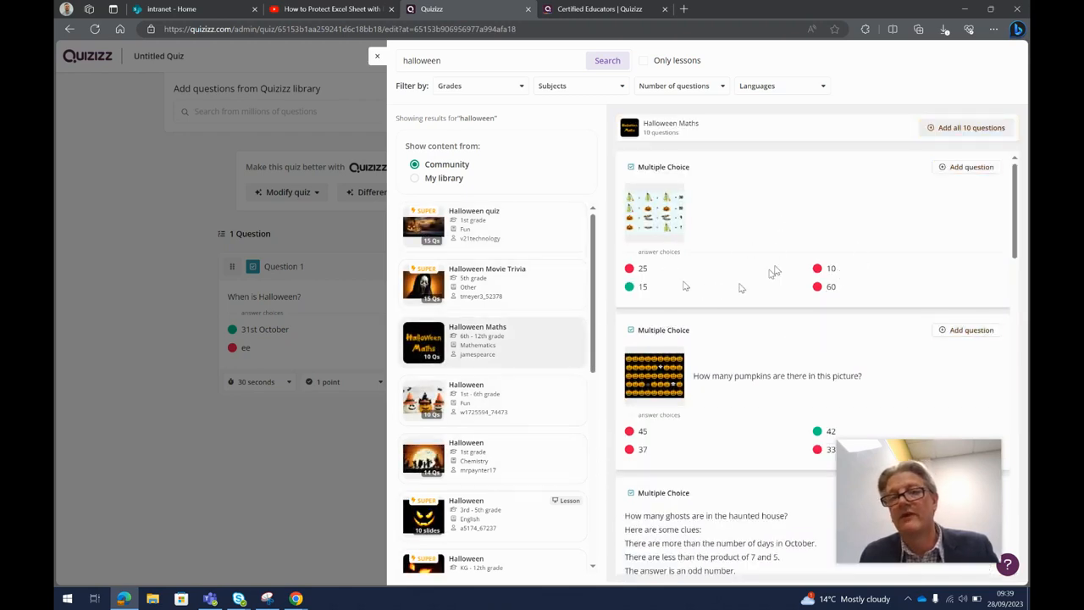
click(974, 166)
drag(1014, 189, 1016, 320)
click(968, 256)
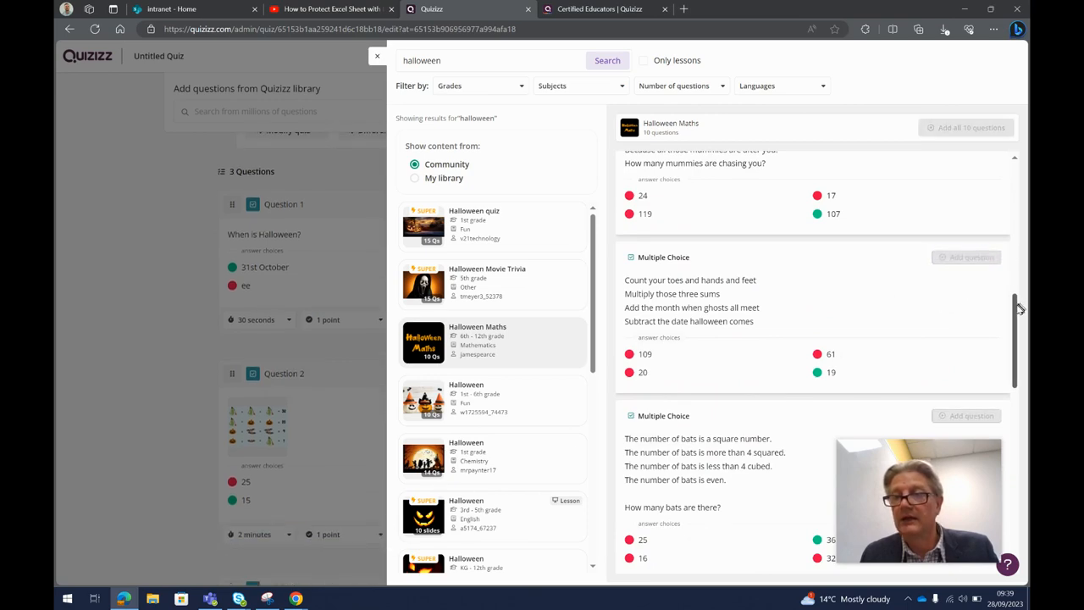
Step: Add the question about two hundred and fifty spiders from the Halloween Maths quiz, close the library and review the quiz overview
drag(1021, 305, 1021, 478)
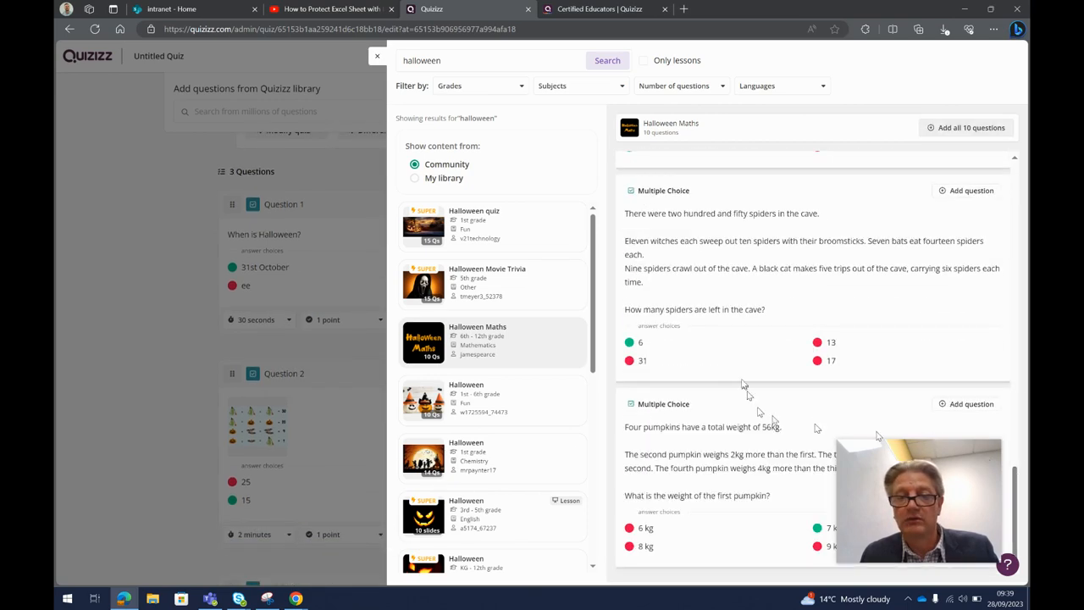
click(968, 190)
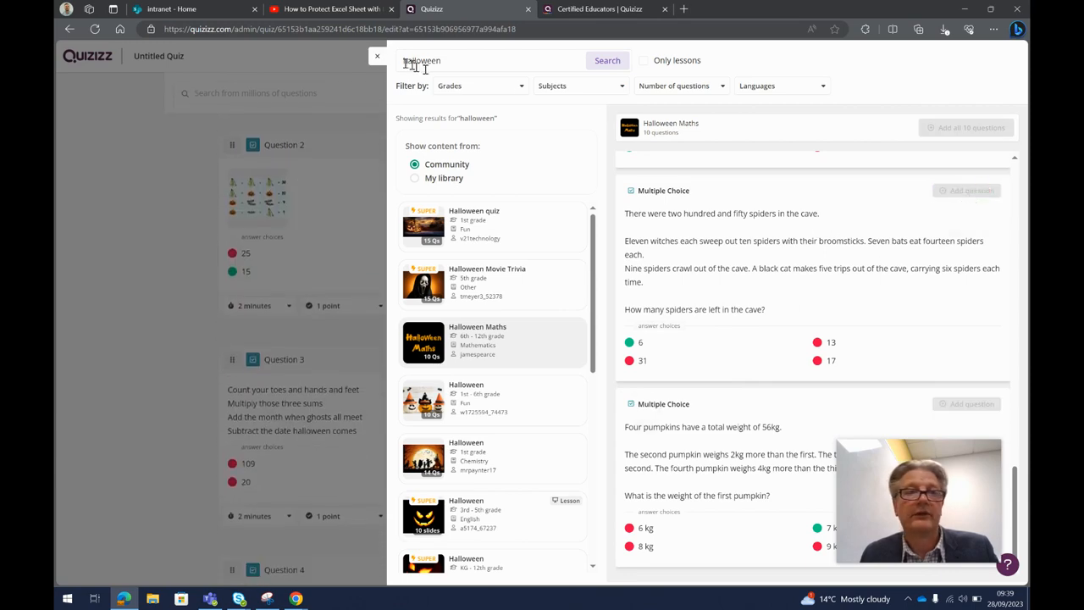
click(377, 56)
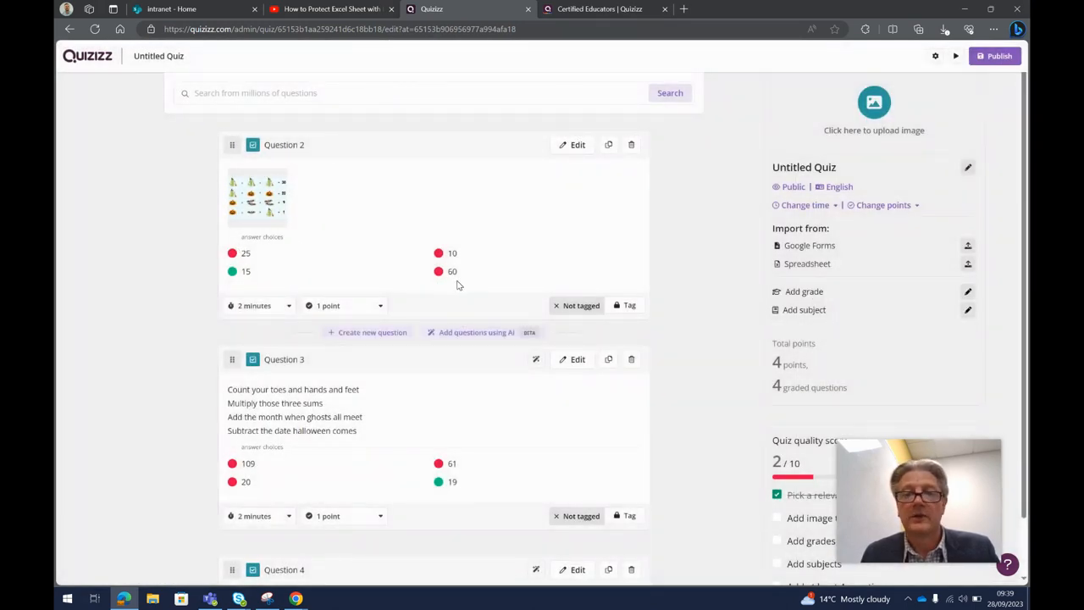
scroll(457, 284, up, 3)
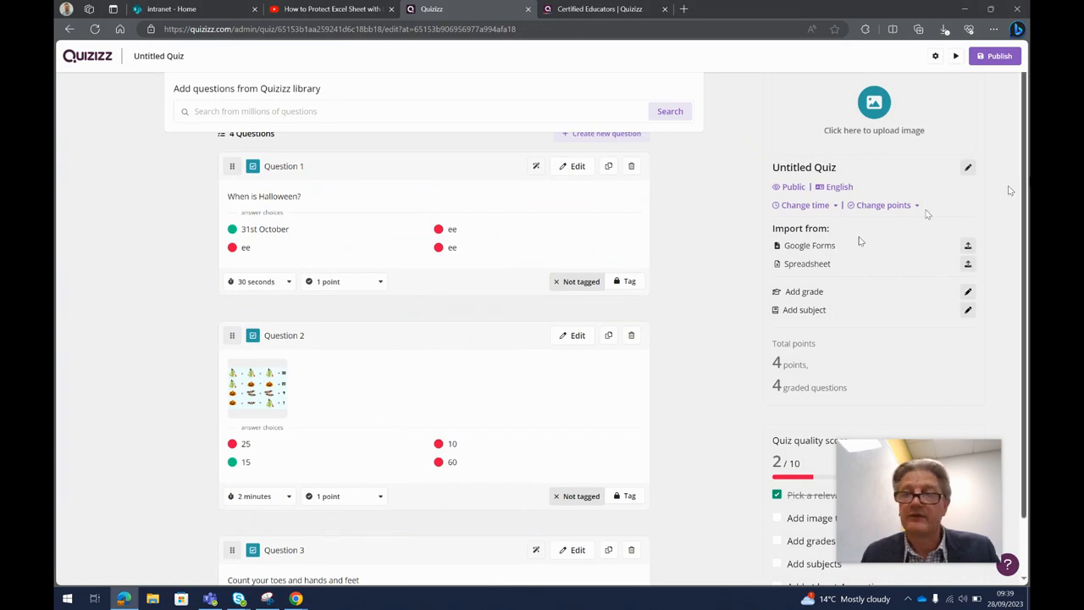
drag(1027, 178, 1025, 283)
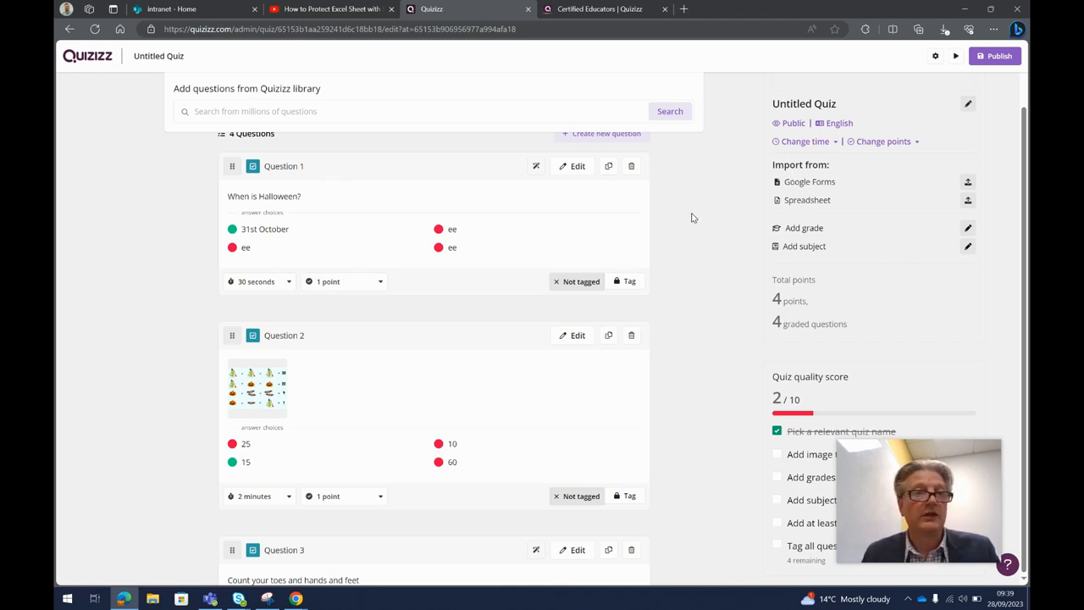
Step: Start publishing the quiz, name it "Halloween" and set its subject to Computers
click(997, 56)
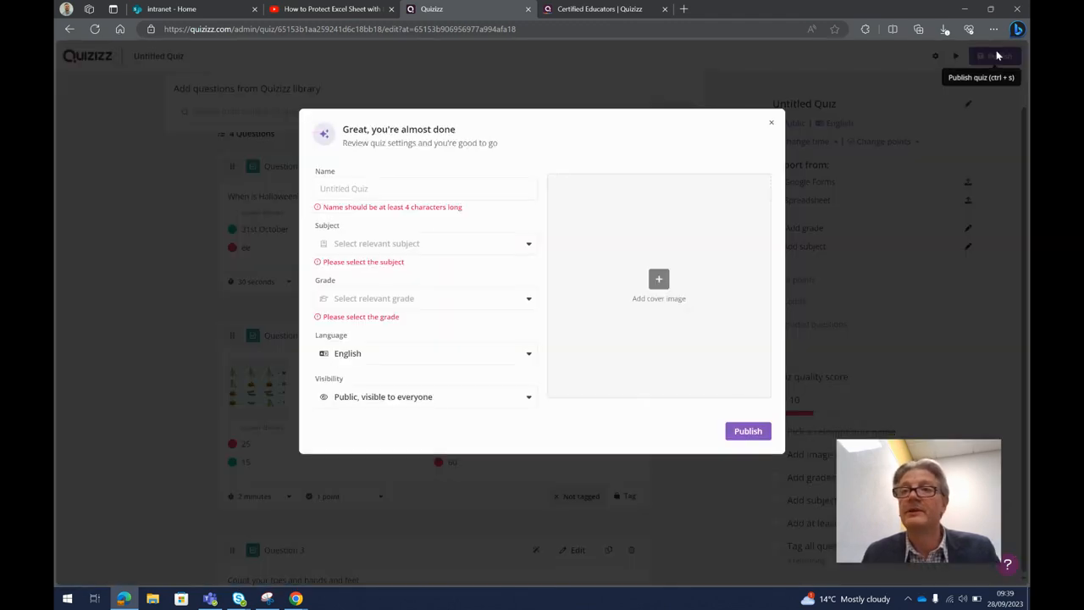
click(462, 186)
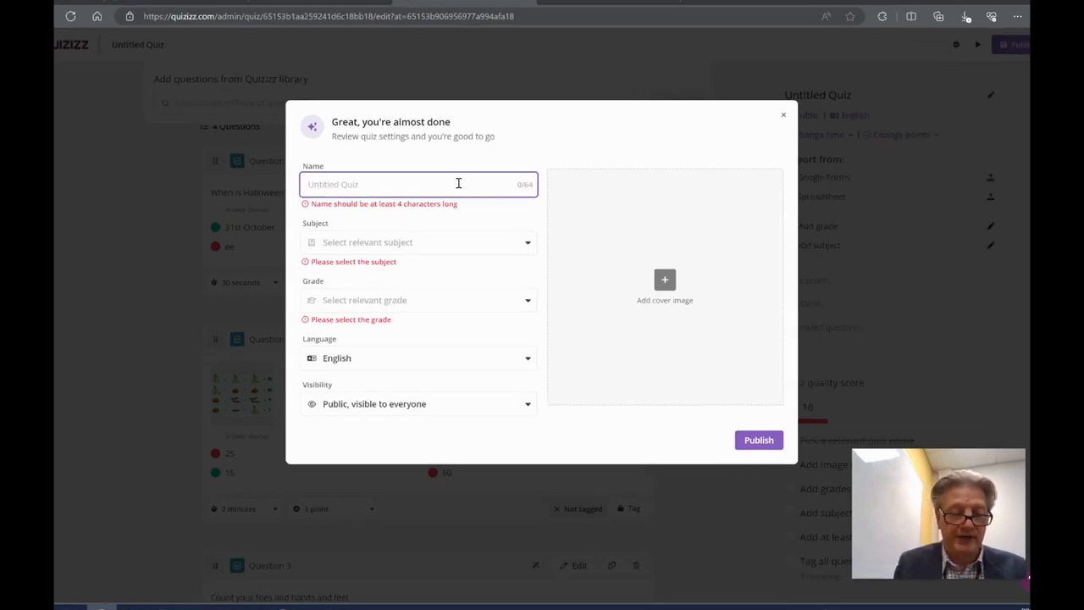
text(Hallw)
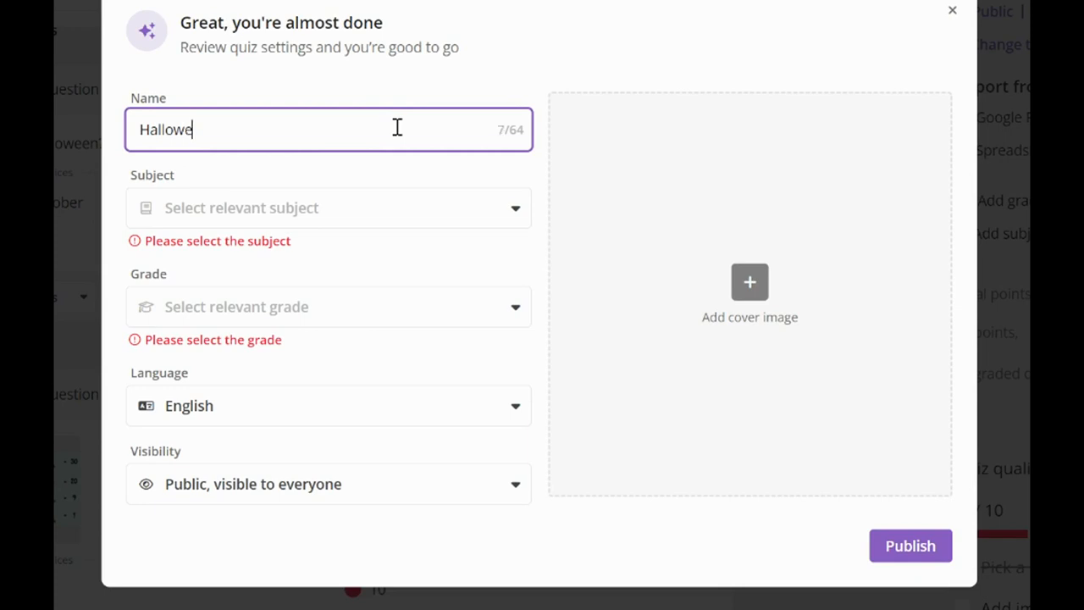
click(242, 211)
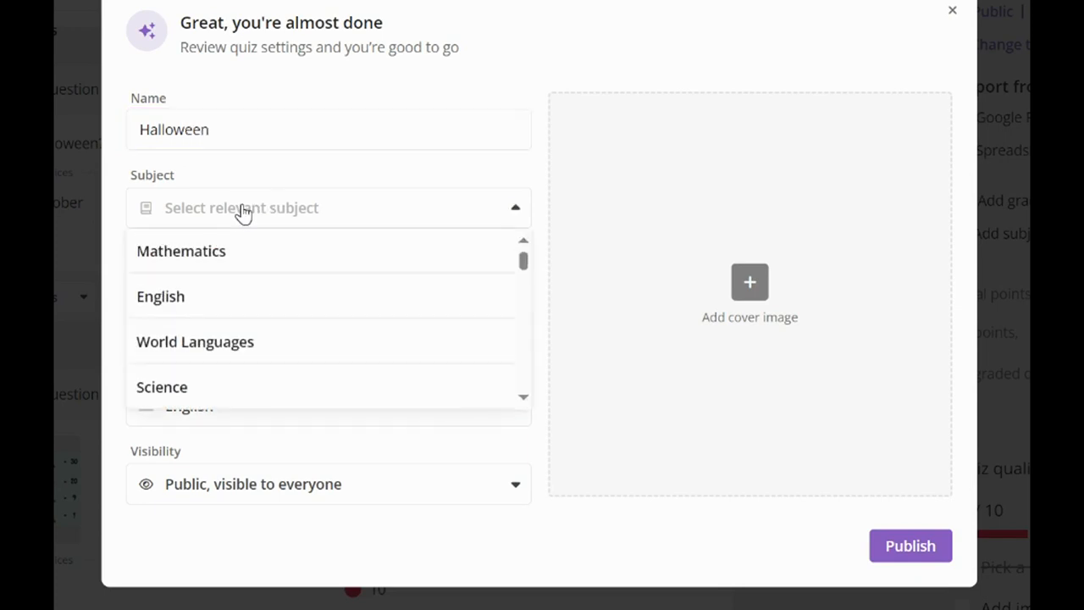
click(524, 398)
drag(525, 399, 525, 400)
click(305, 298)
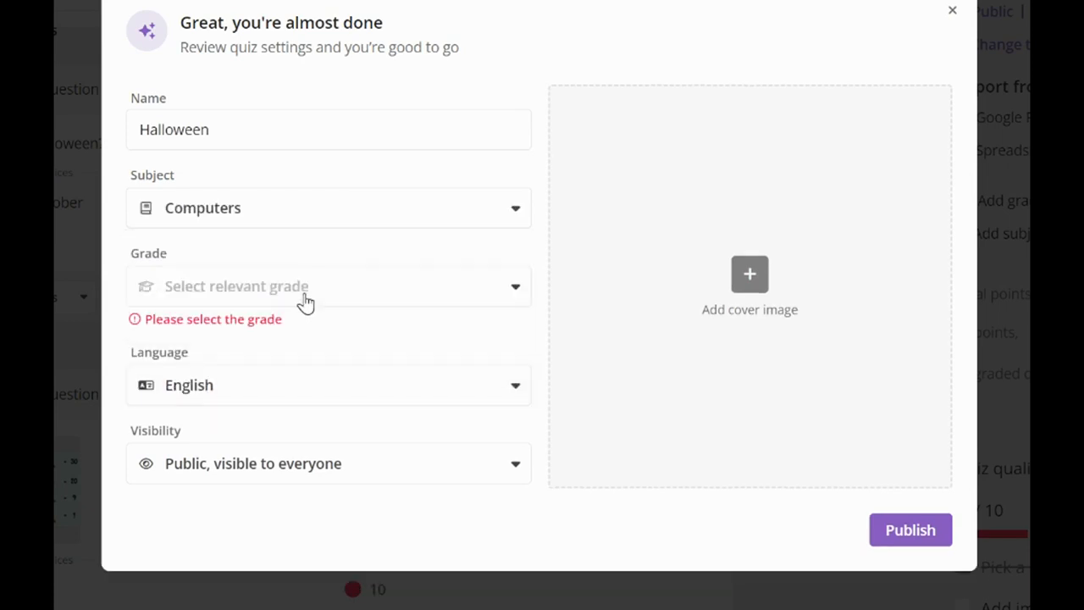
Step: Set the quiz's grade to 12th and its visibility to "Public, visible to everyone"
click(304, 298)
drag(524, 341, 520, 466)
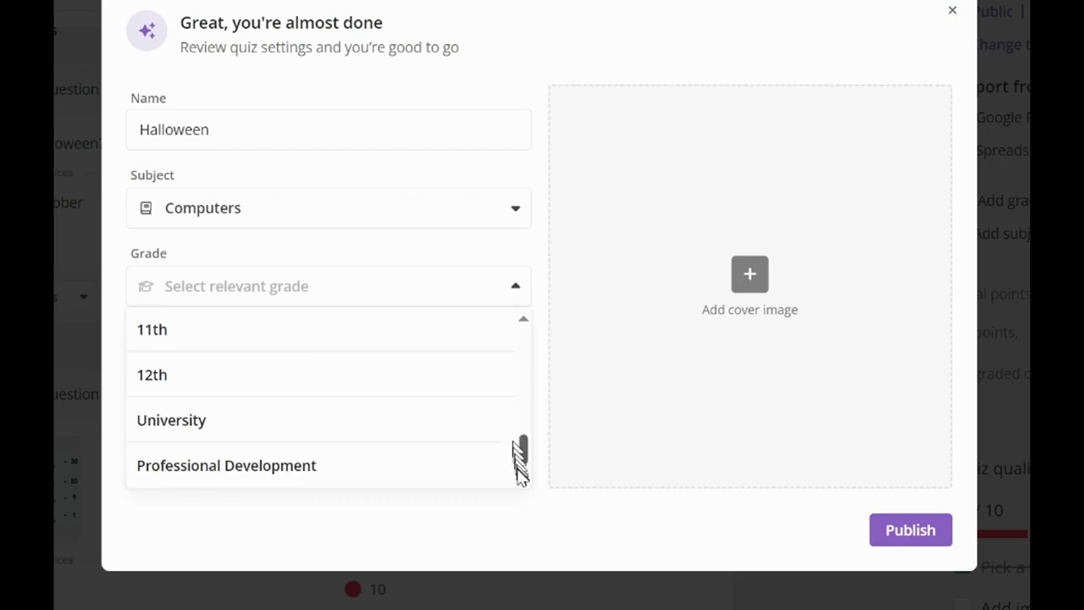
click(443, 386)
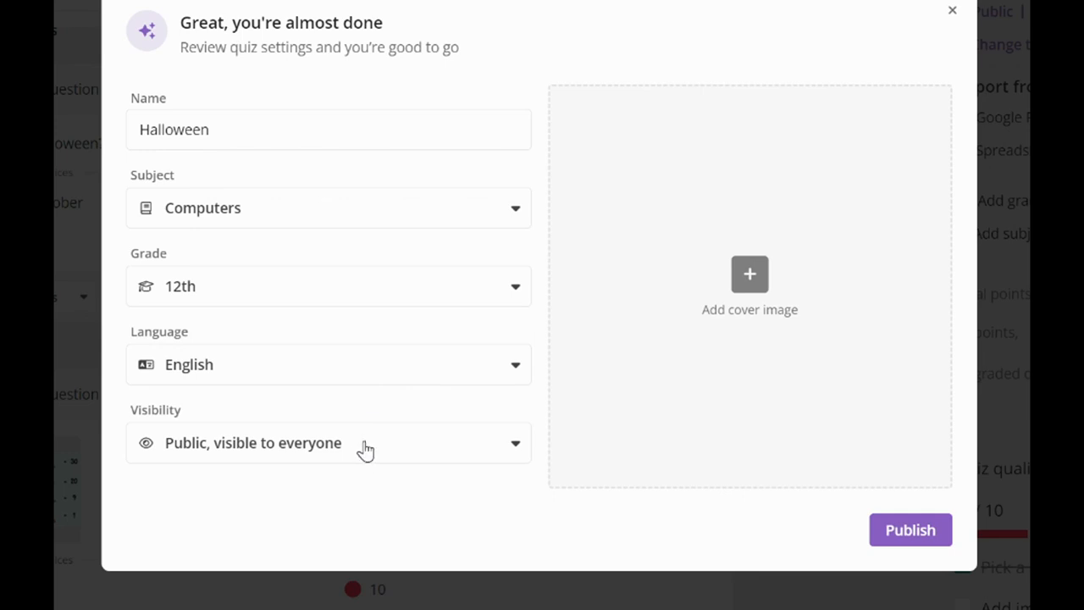
click(288, 443)
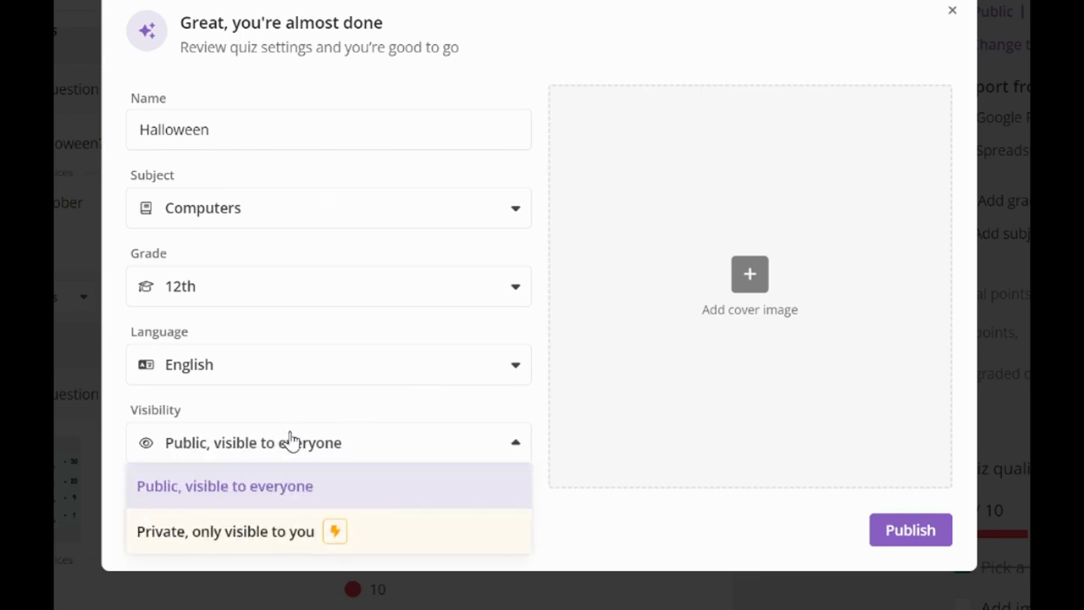
click(285, 491)
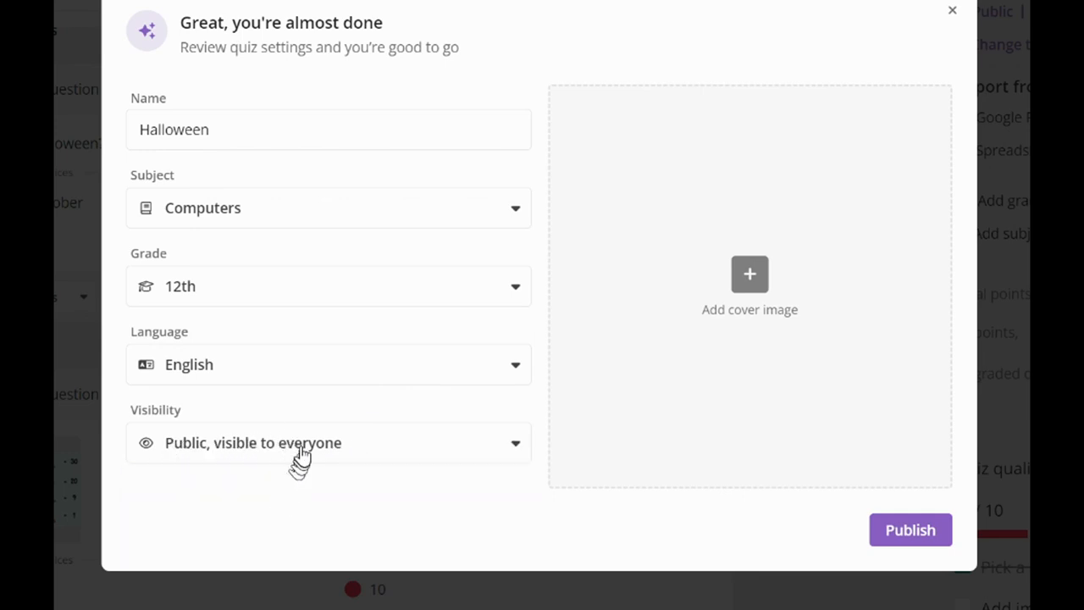
click(301, 454)
click(393, 487)
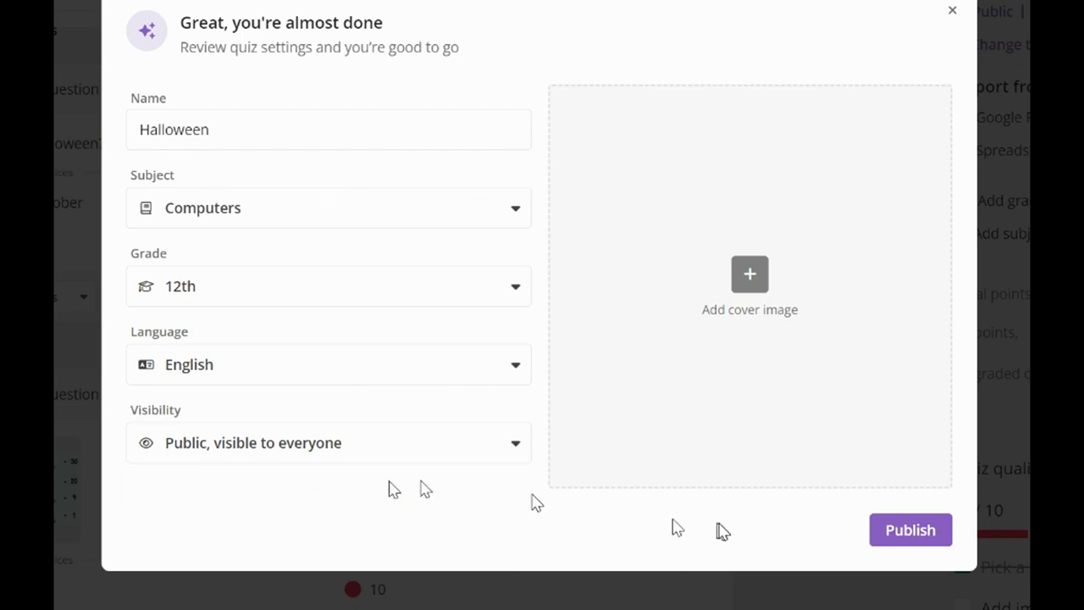
Step: Upload 404.jpg from the Pictures folder as the cover image and publish the quiz
click(750, 274)
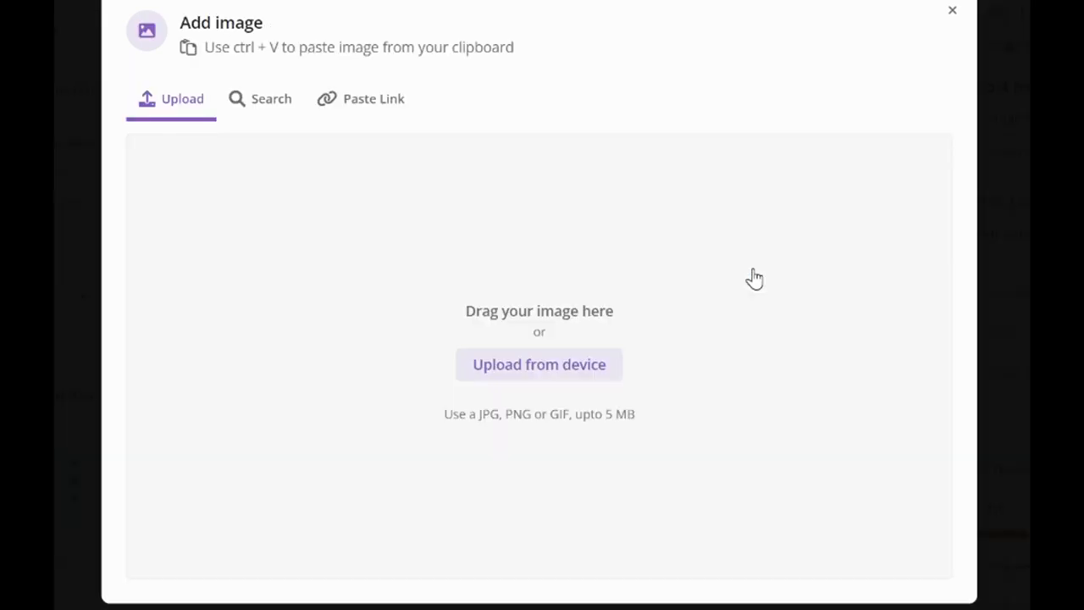
click(540, 366)
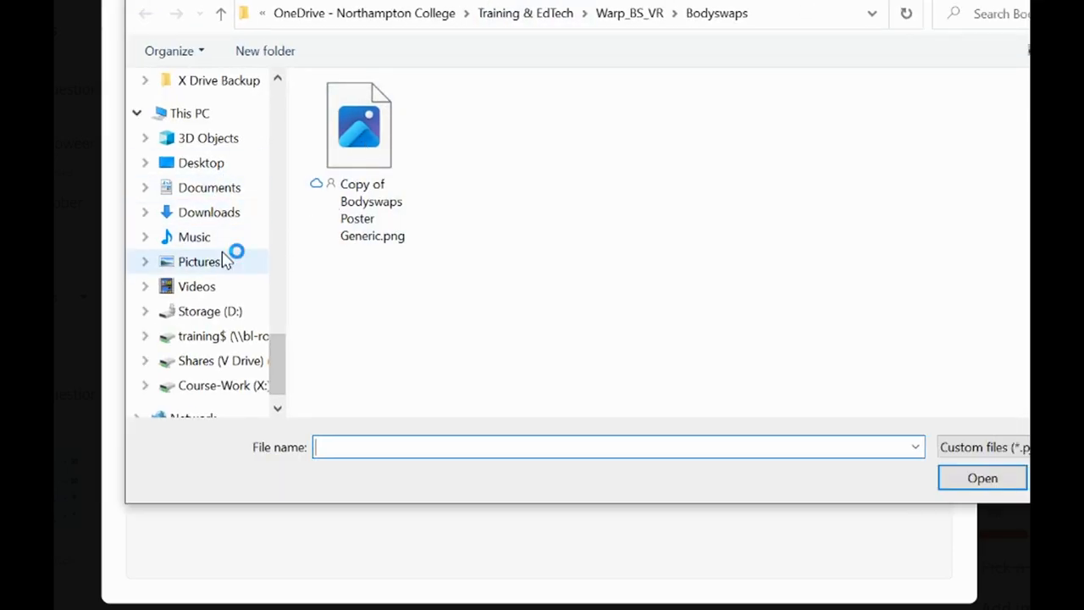
click(222, 262)
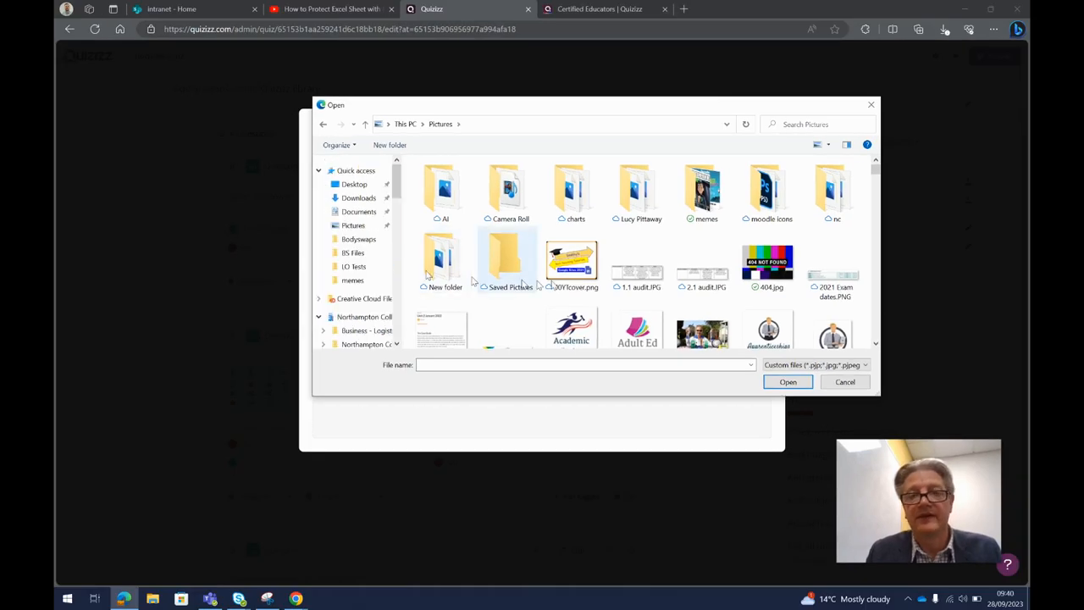
click(767, 264)
click(783, 382)
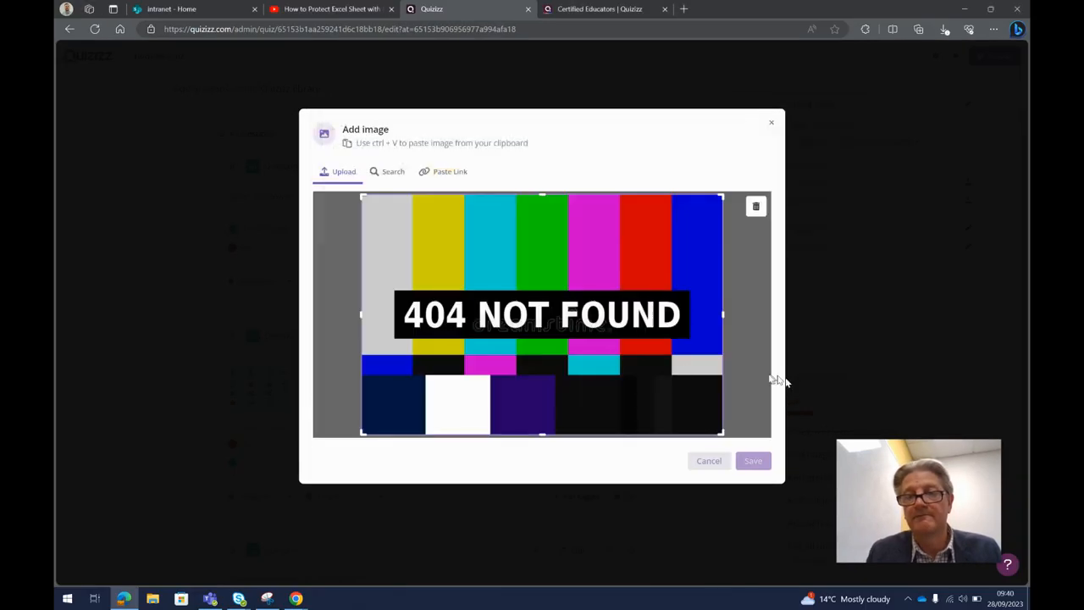
click(754, 461)
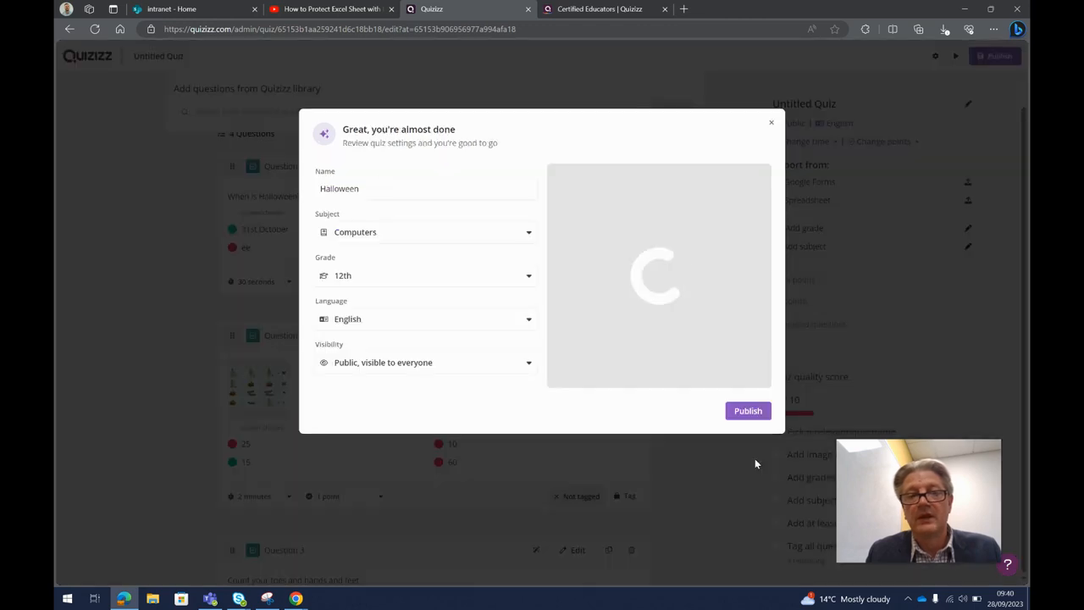
click(748, 411)
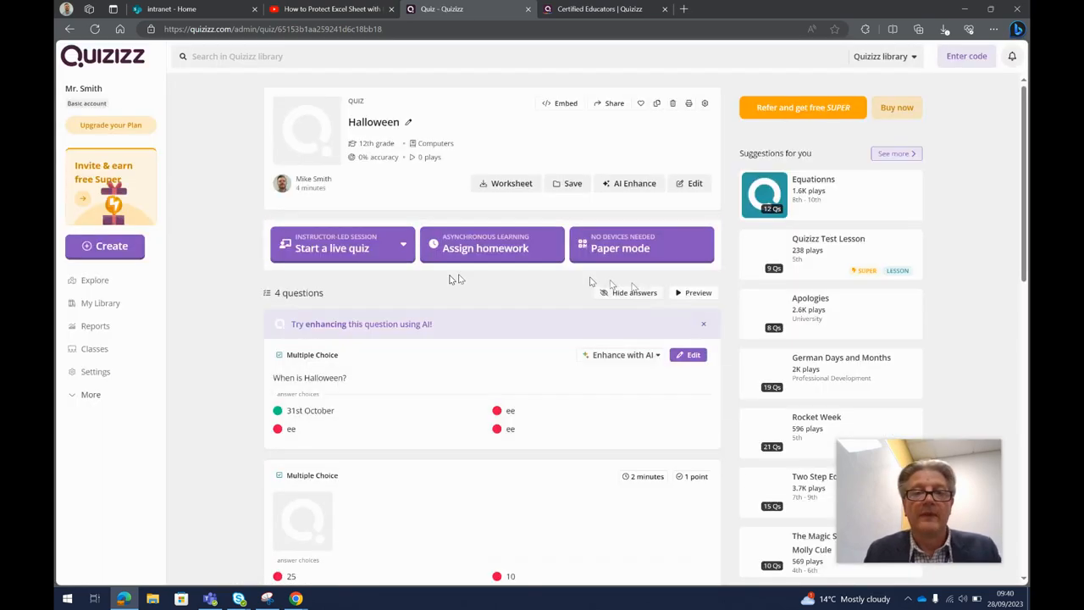
Step: Open the spiders question for editing, look at its answer explanation page and save the question
scroll(564, 336, down, 10)
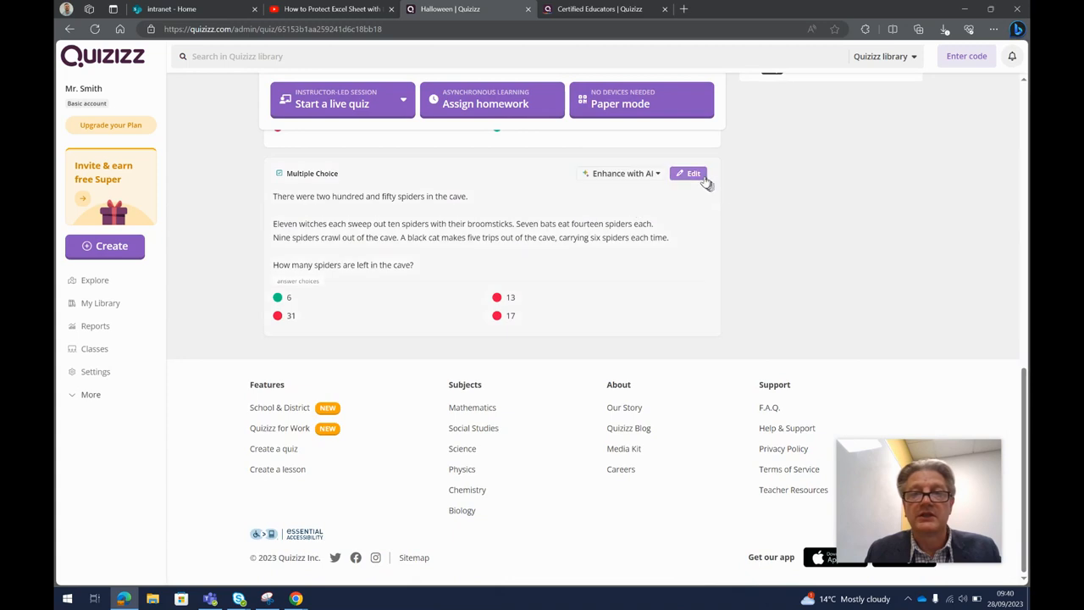
click(702, 177)
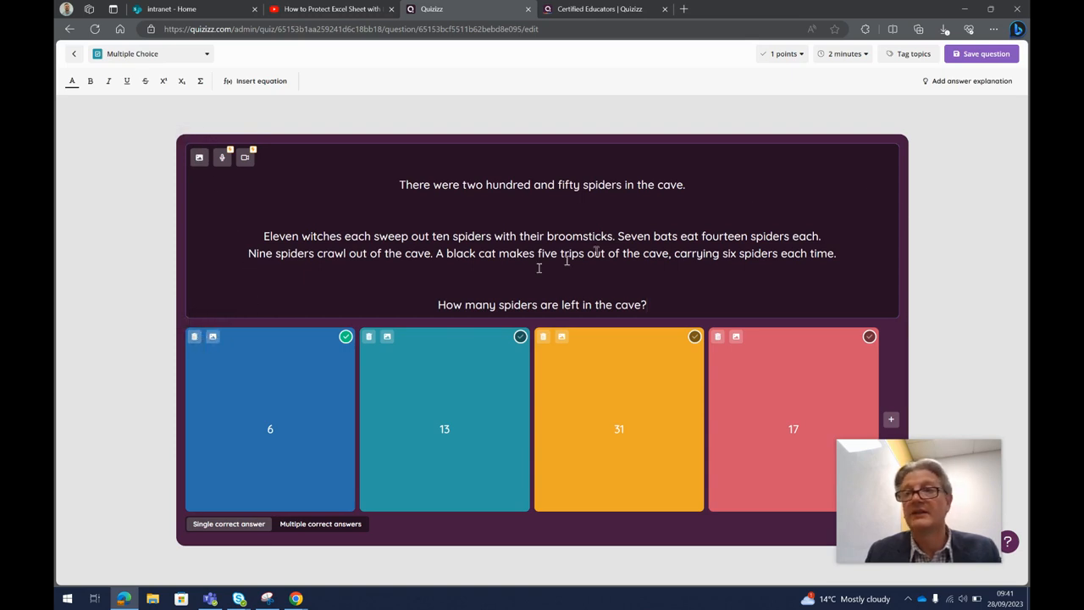
click(959, 82)
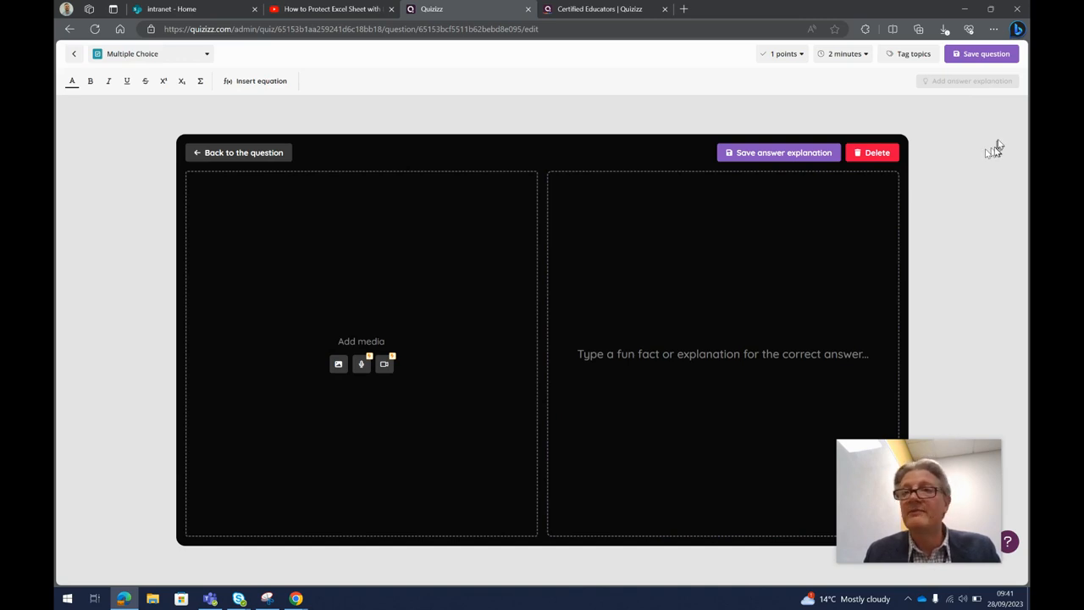
click(987, 55)
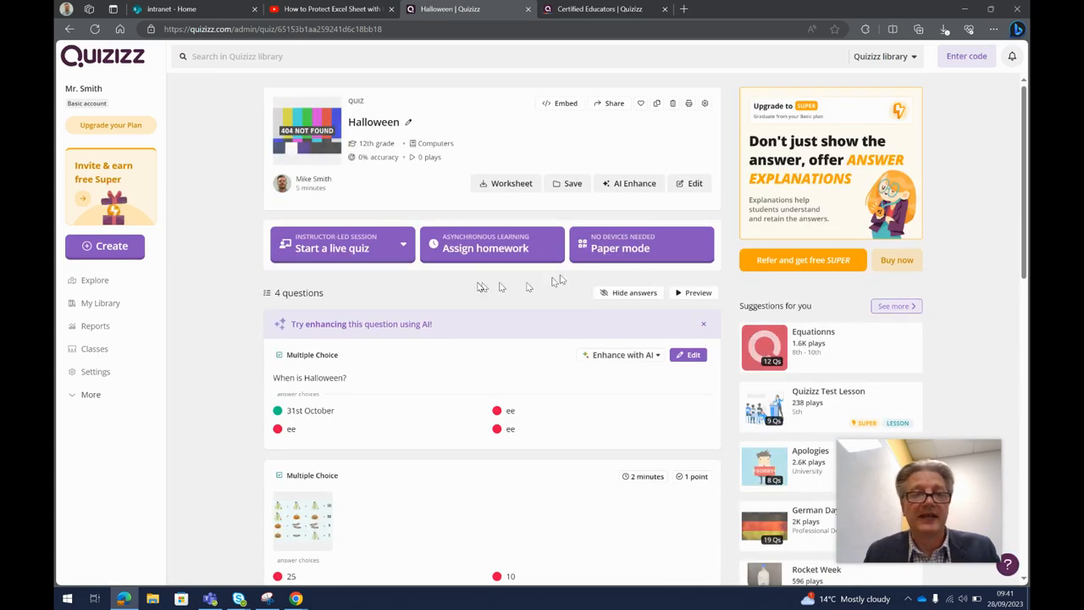
Step: Set up a Classic live session of the Halloween quiz and review its settings, including the question timer choices and the additional navigation options
click(361, 248)
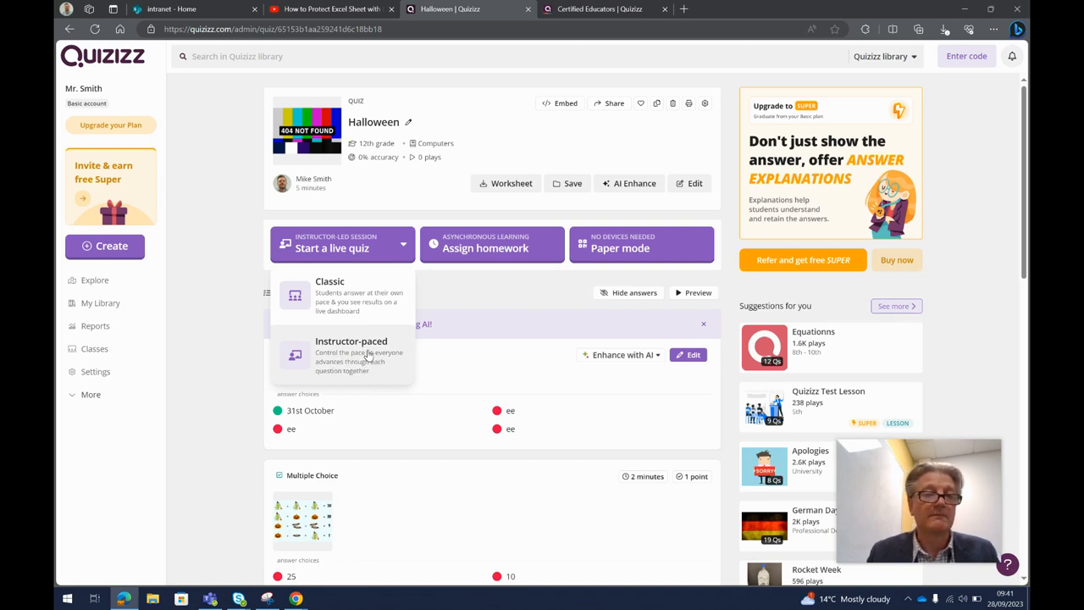
click(366, 292)
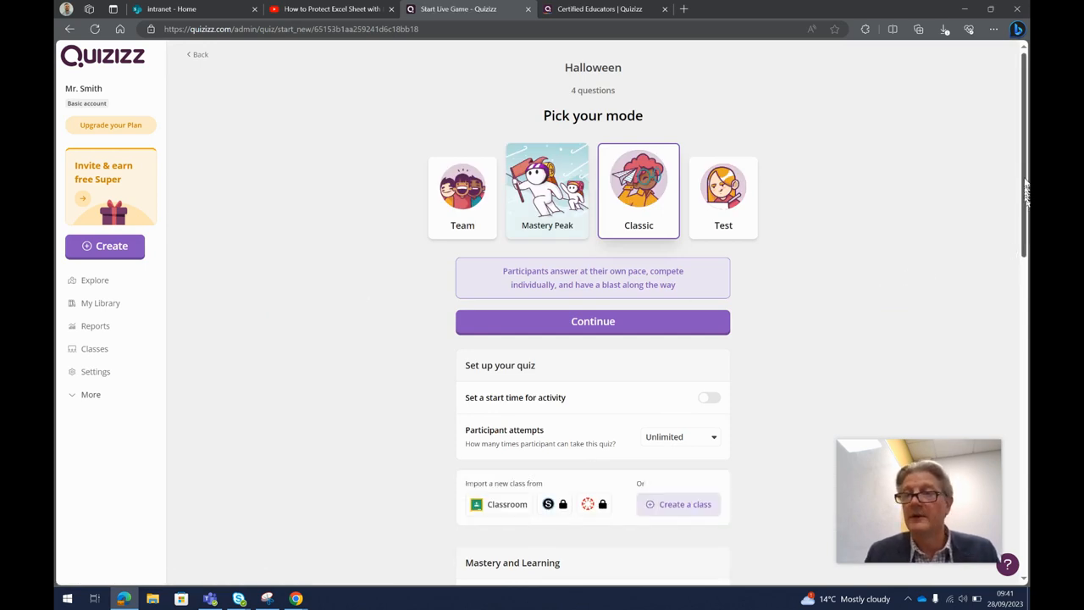
drag(1025, 171, 1026, 354)
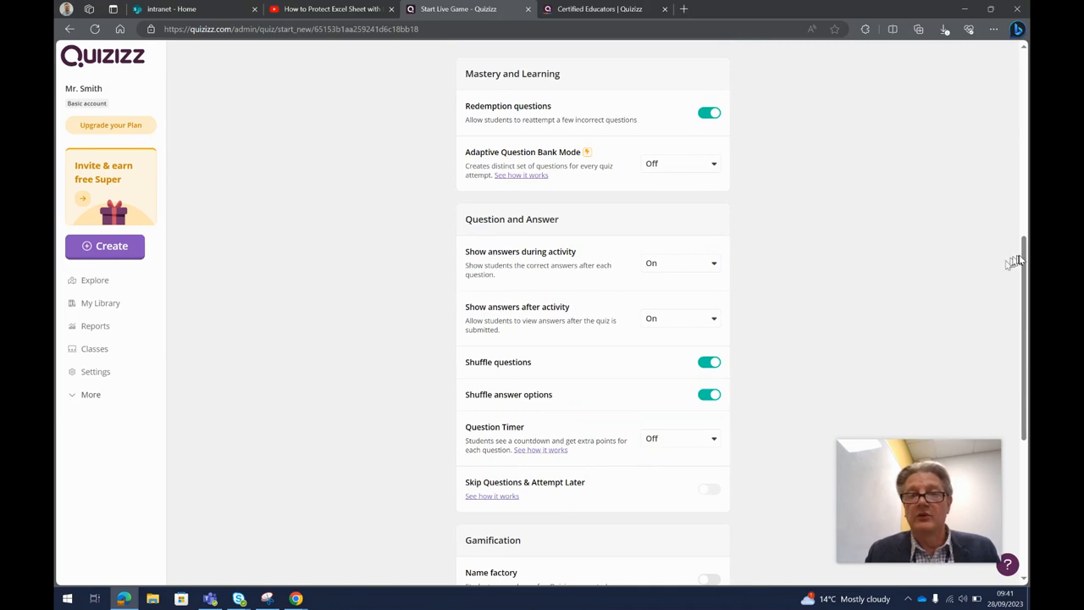
drag(1025, 261, 1024, 367)
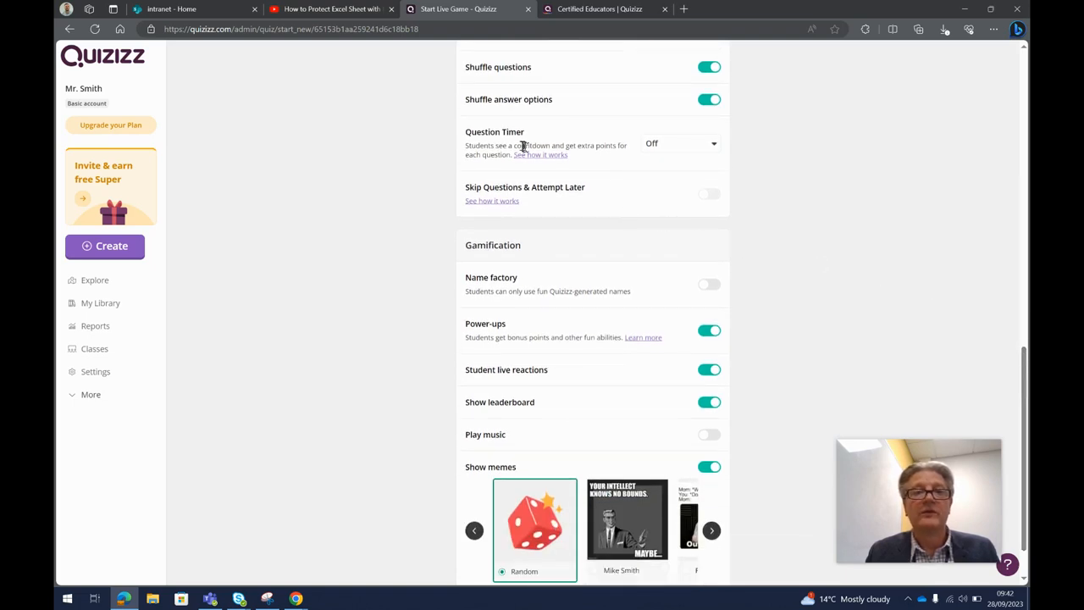
click(674, 145)
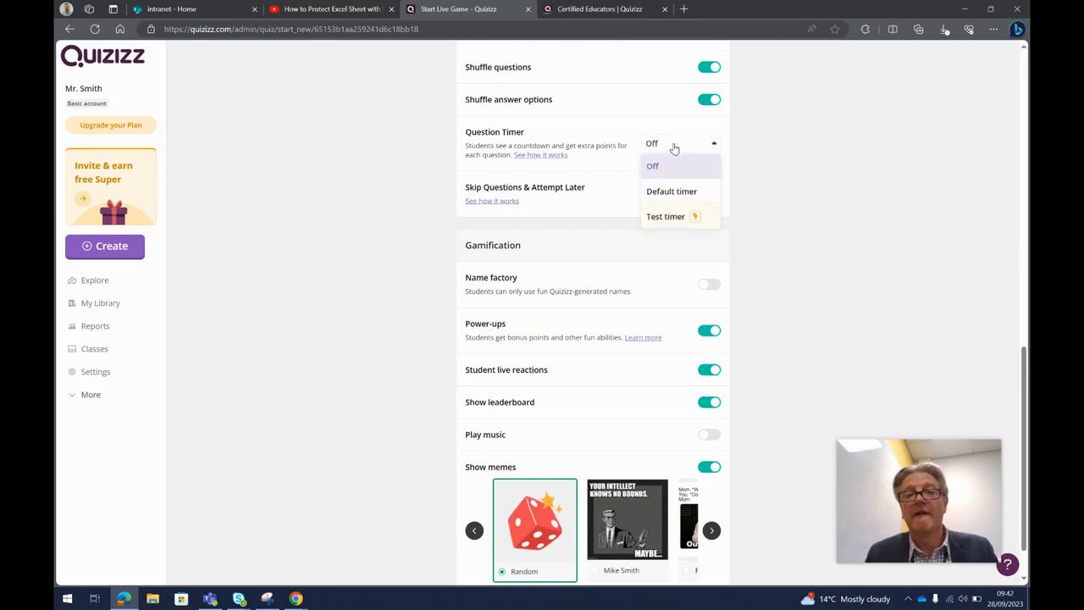
click(674, 145)
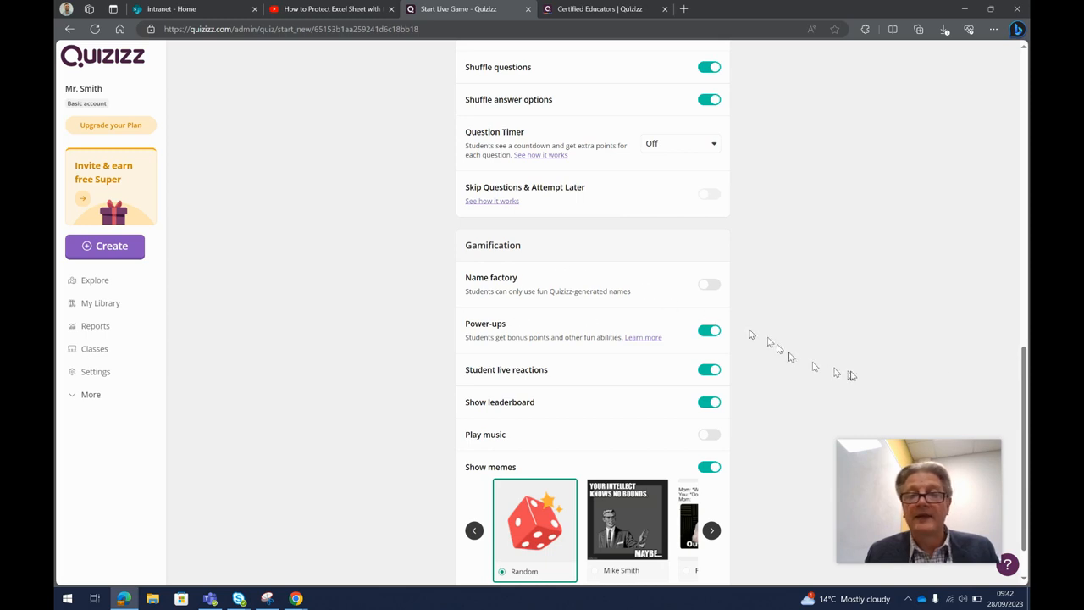
scroll(1023, 377, down, 1)
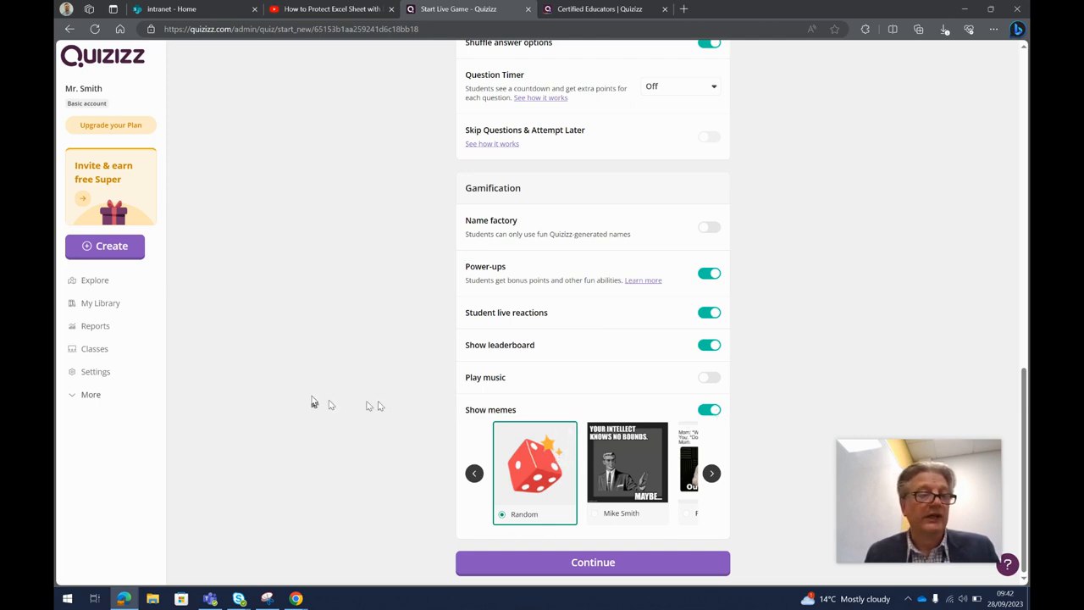
click(121, 397)
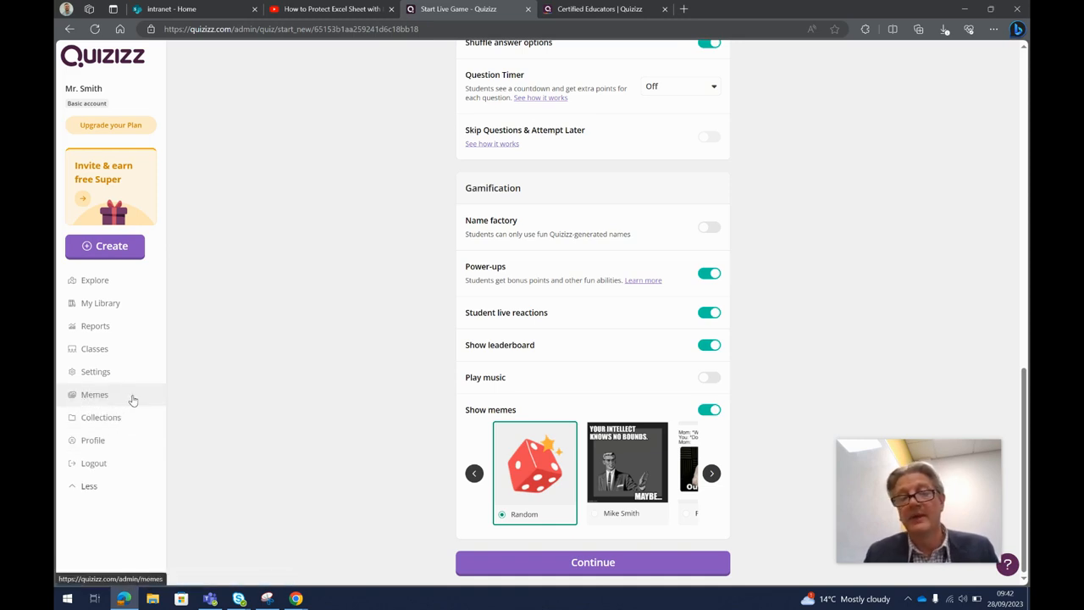
Step: Continue to the live session's waiting room and end the quiz, confirming the choice
click(596, 564)
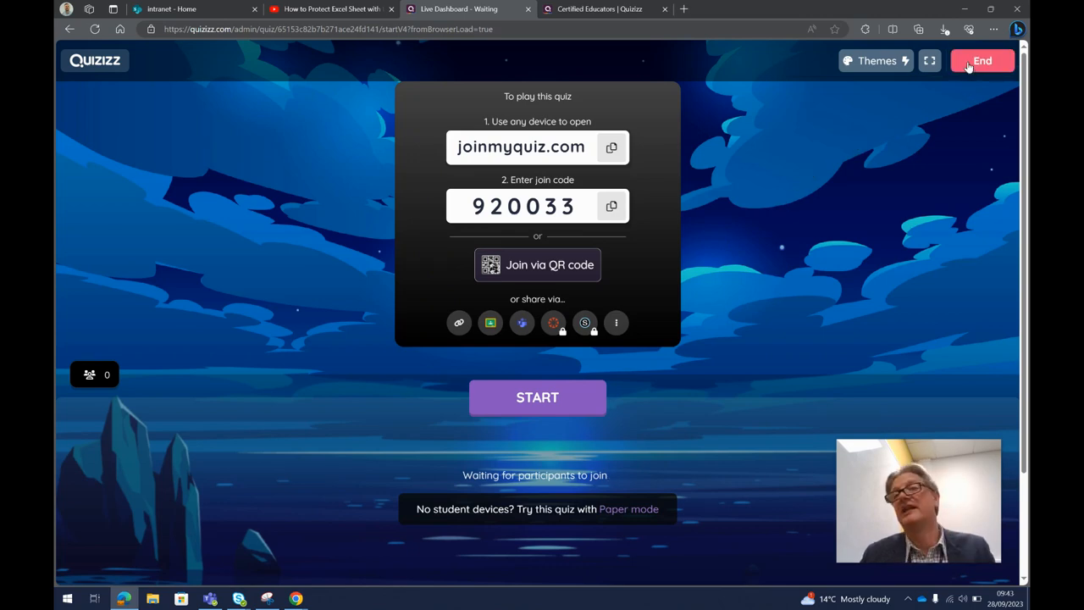
click(970, 64)
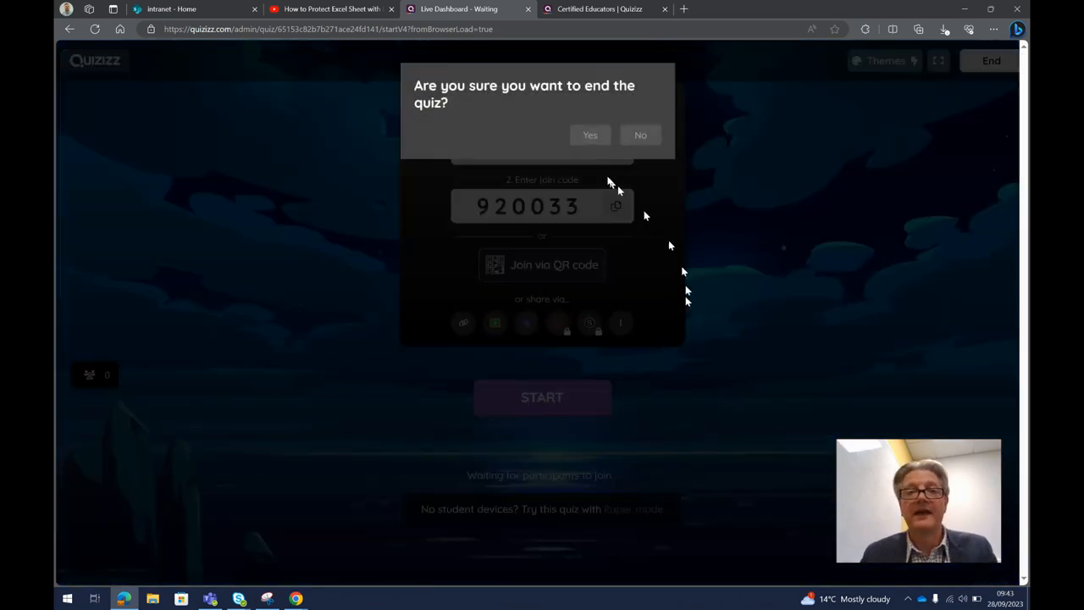
click(588, 138)
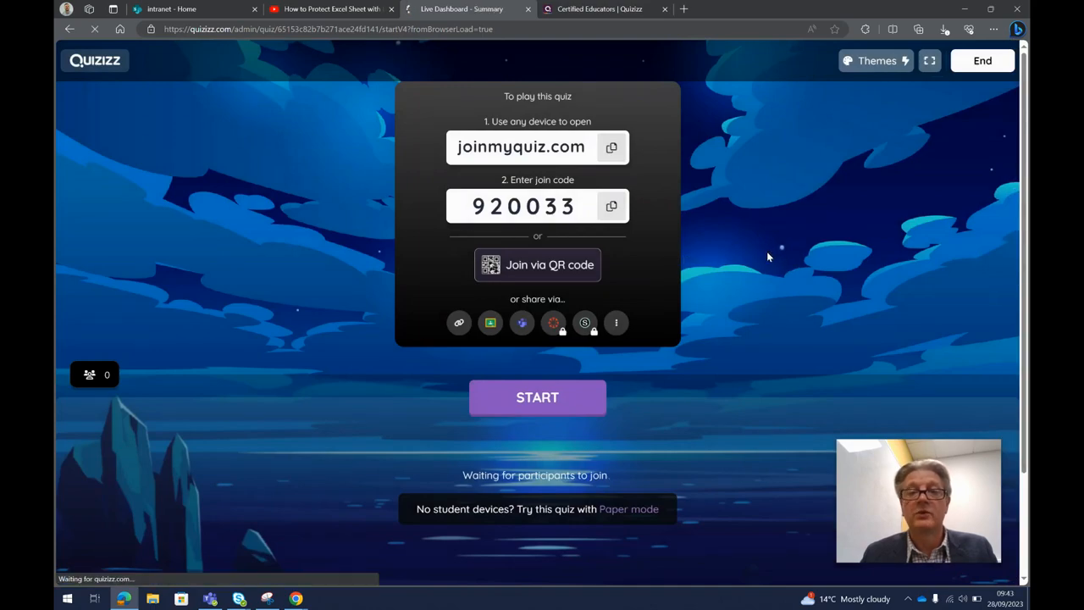